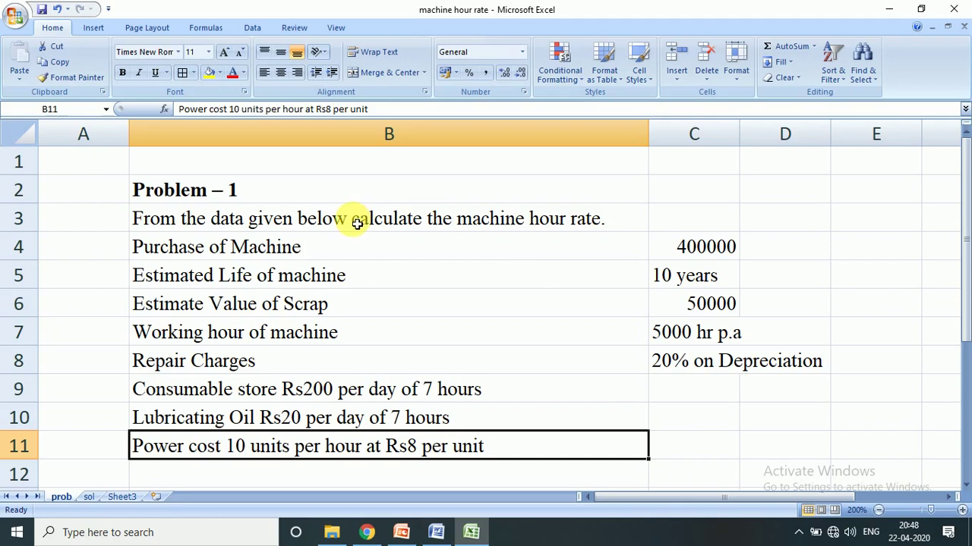
- Review the Problem 1 data in rows 3 to 11, from the machine's purchase cost down to the power cost
left_click(356, 224)
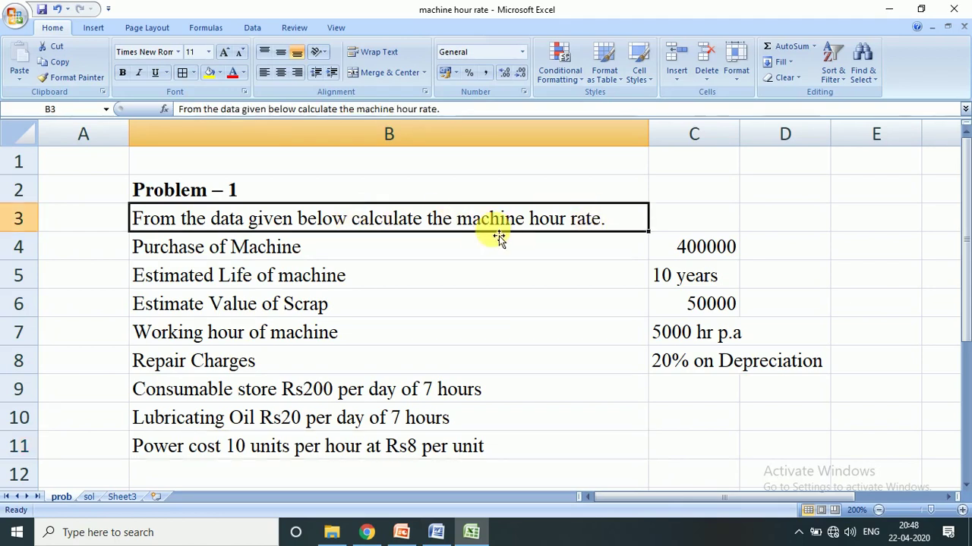
left_click(316, 257)
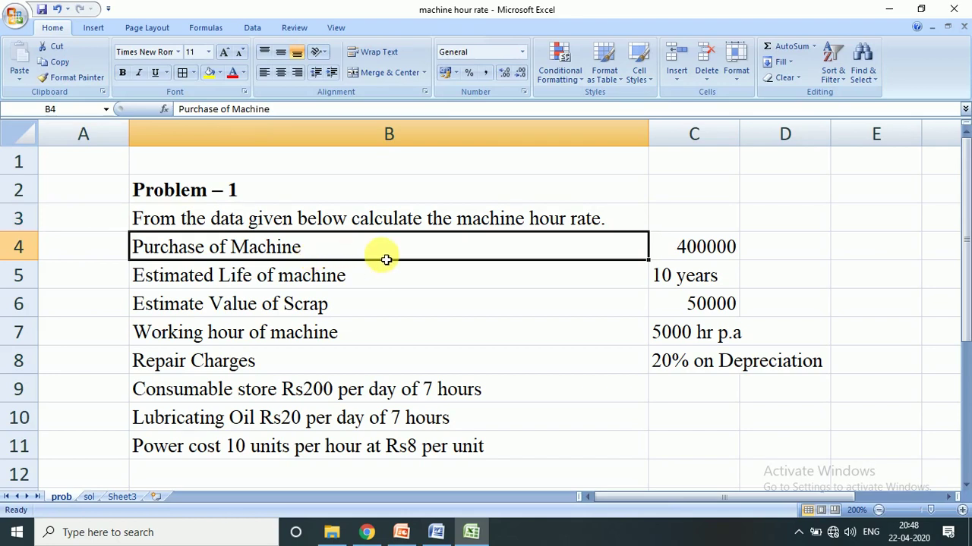
left_click(699, 258)
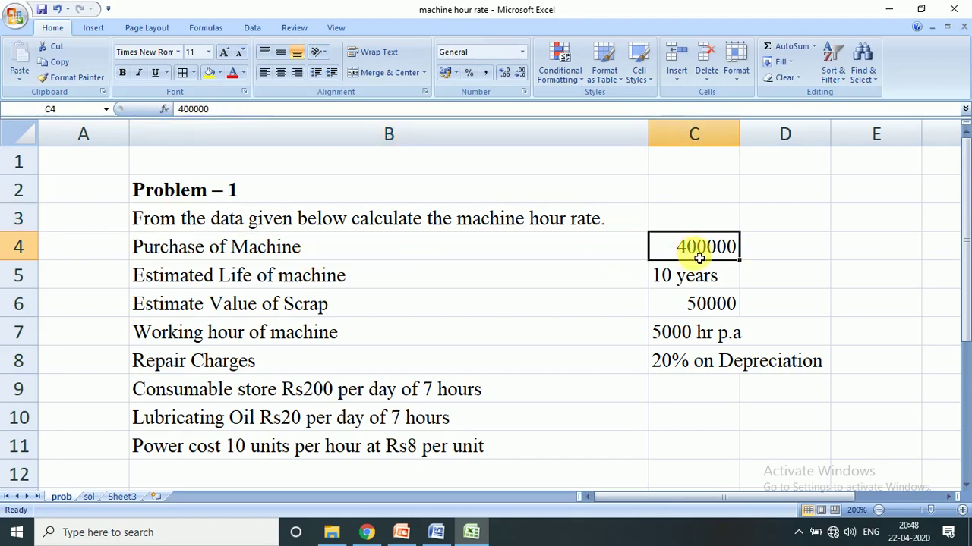
left_click(439, 280)
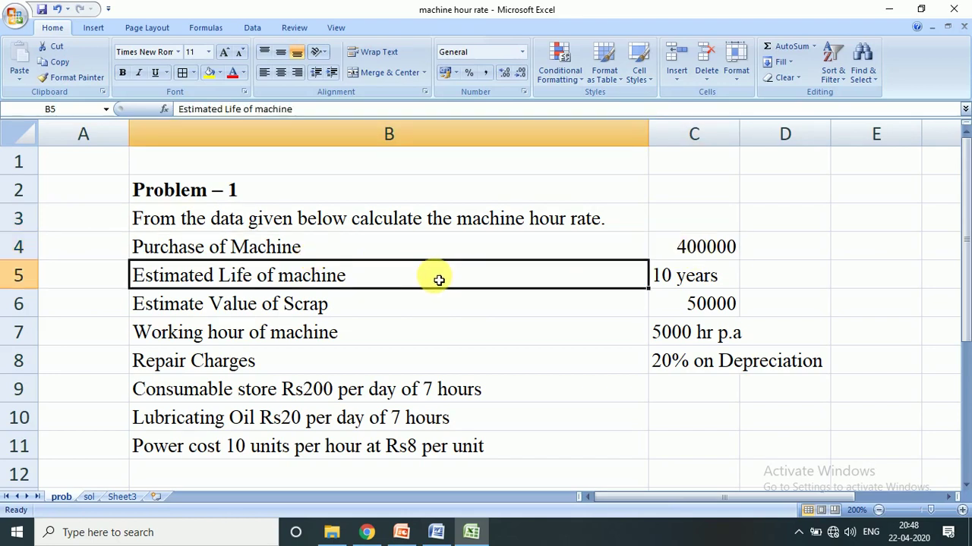
left_click(698, 280)
left_click(464, 276)
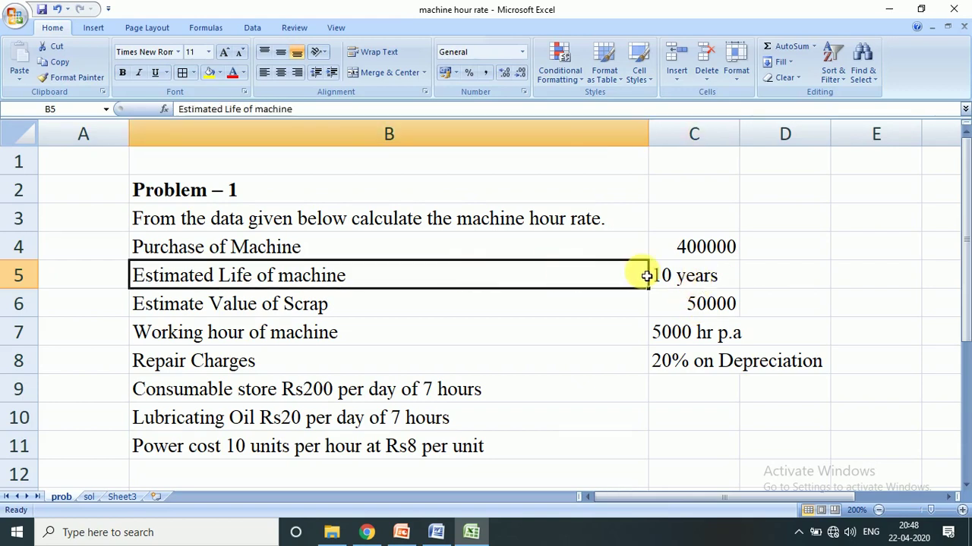
left_click(683, 275)
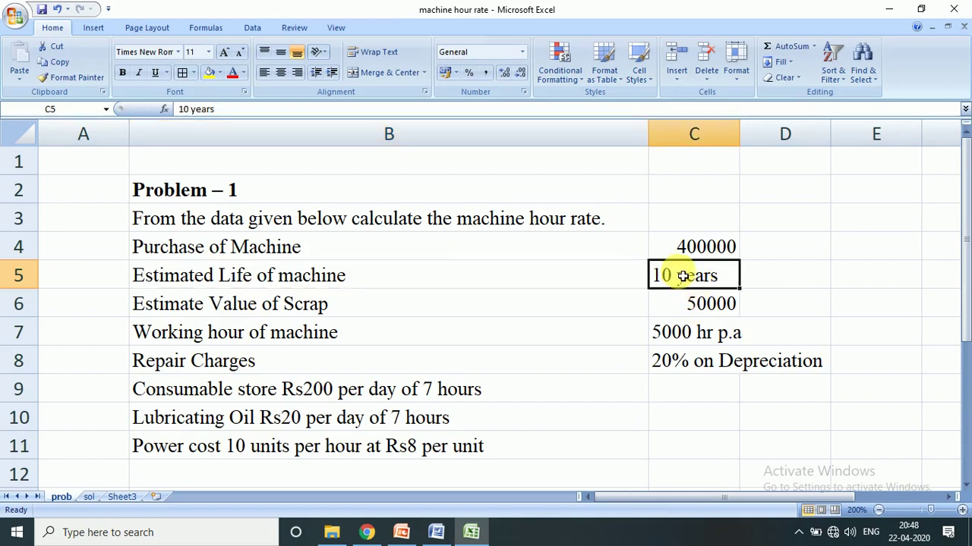
left_click(516, 310)
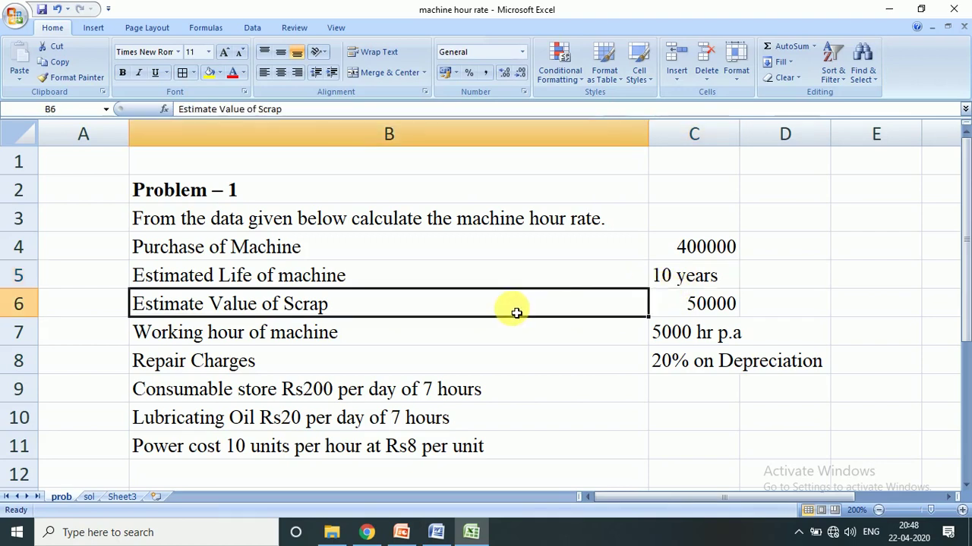
left_click(730, 313)
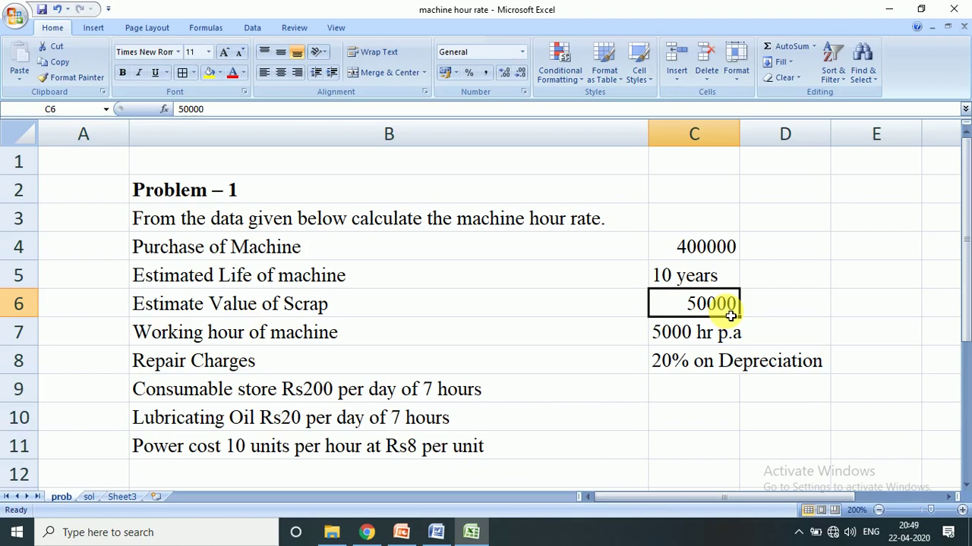
left_click(555, 334)
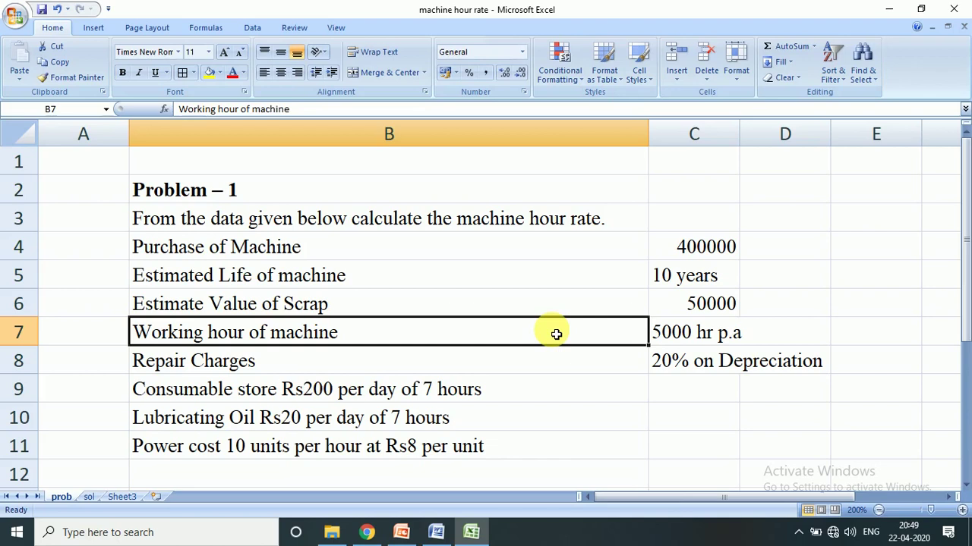
left_click(687, 342)
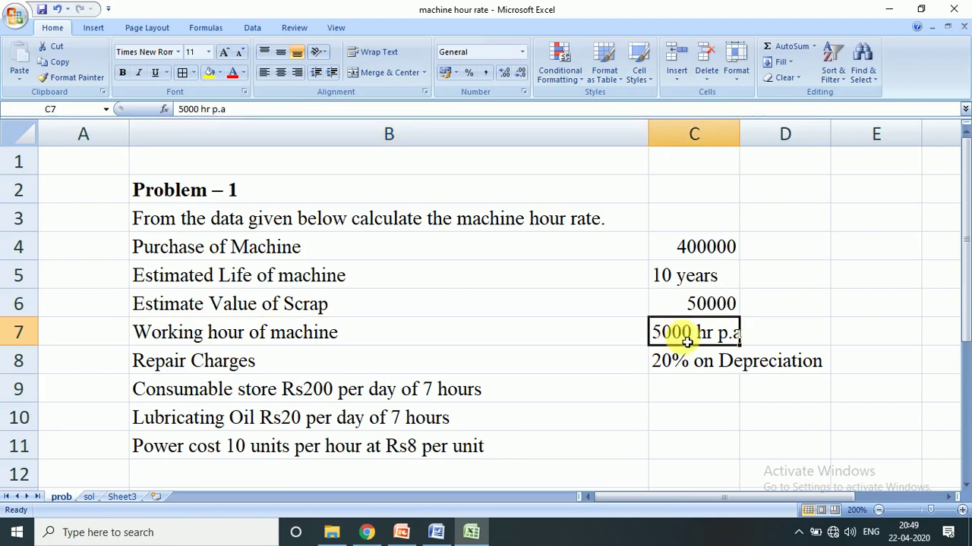
left_click(416, 382)
left_click(408, 367)
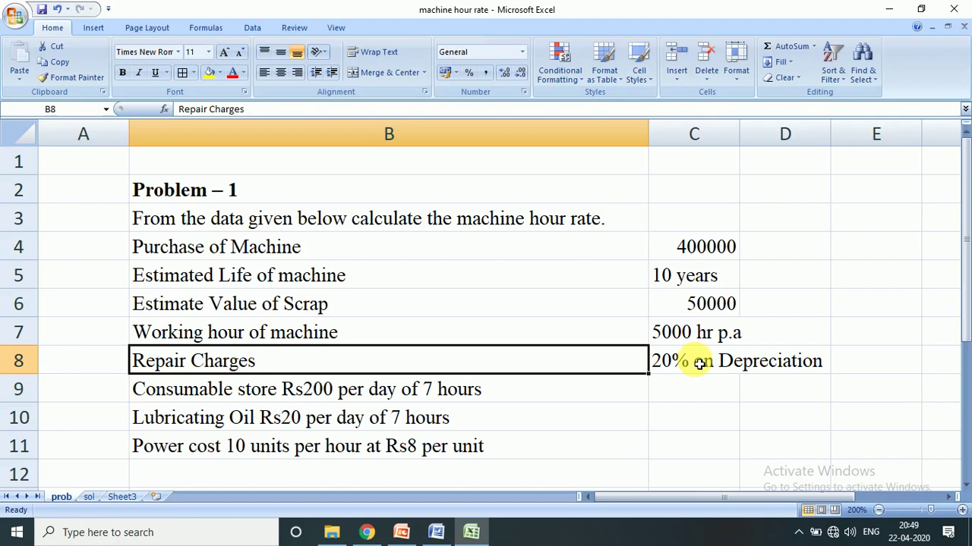
left_click(542, 390)
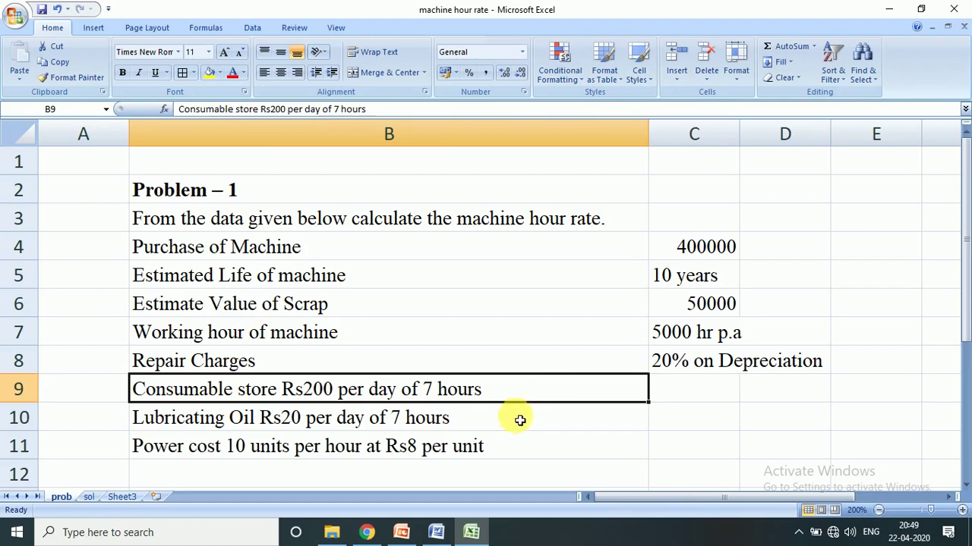
left_click(494, 428)
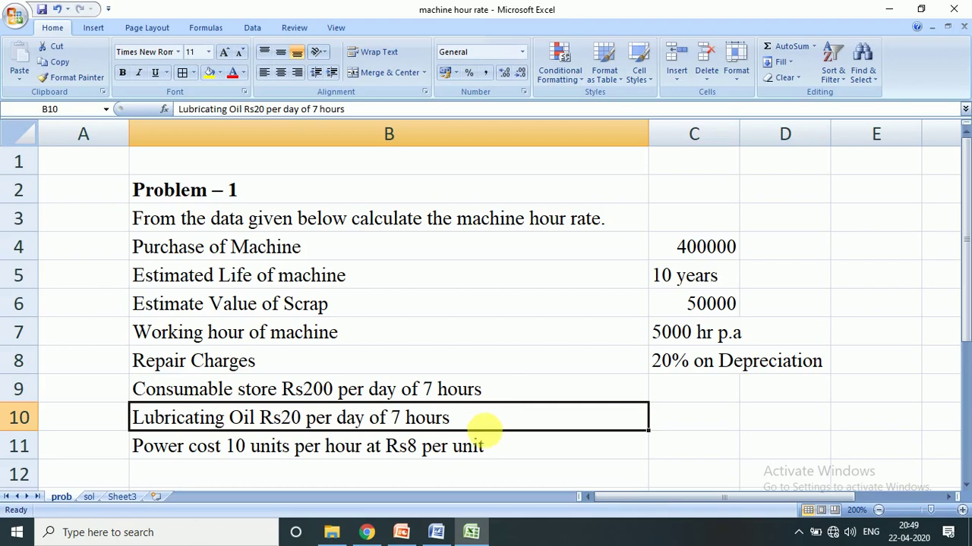
left_click(469, 450)
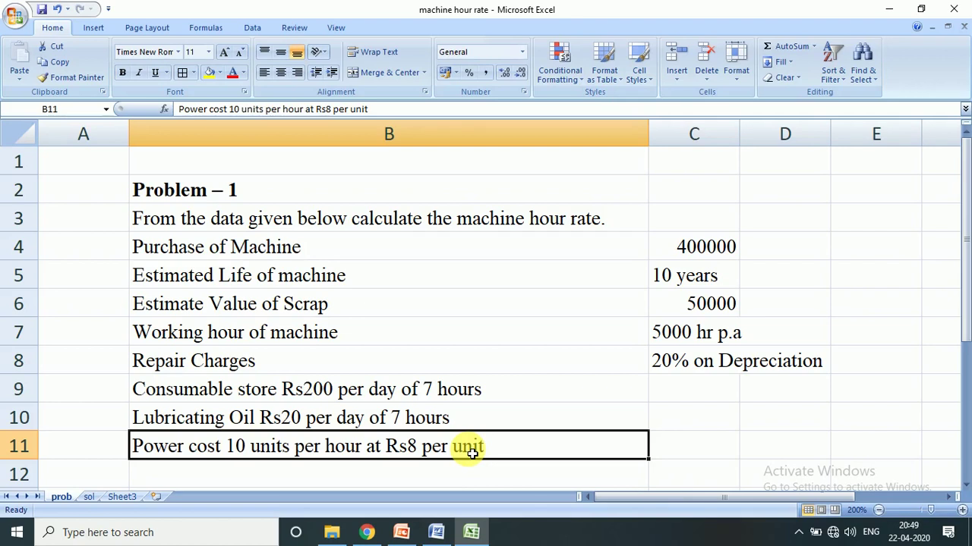
- Open the sol sheet and examine the title and columns of the machine hour rate table
left_click(89, 498)
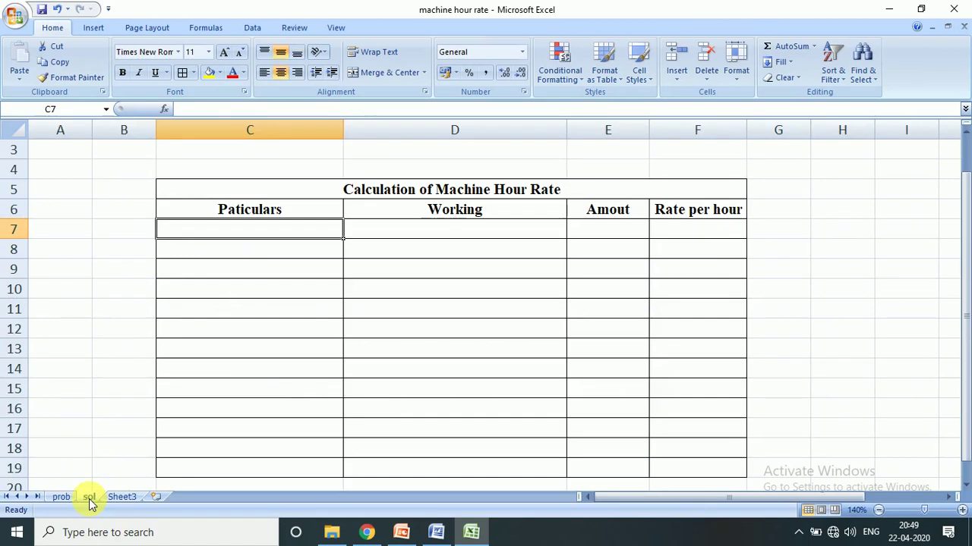
left_click(257, 196)
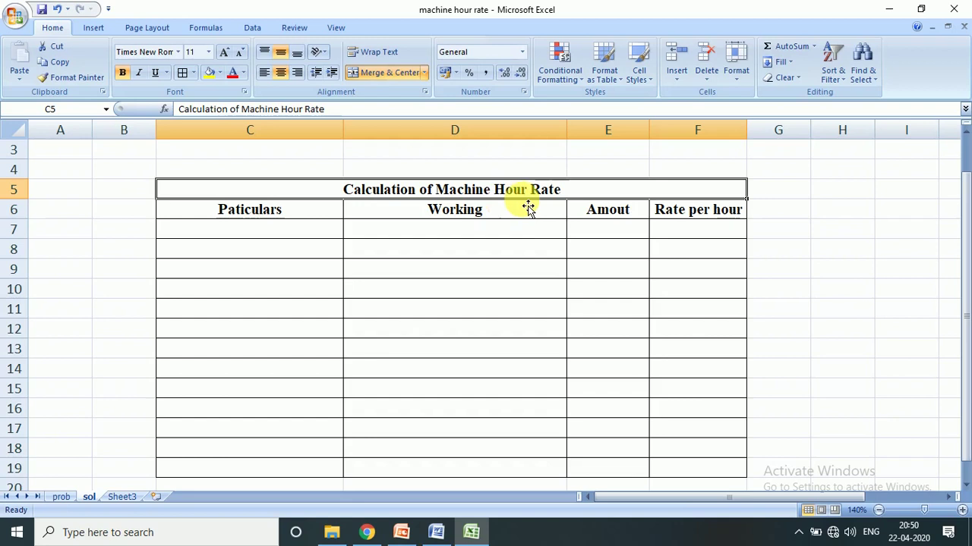
left_click(308, 231)
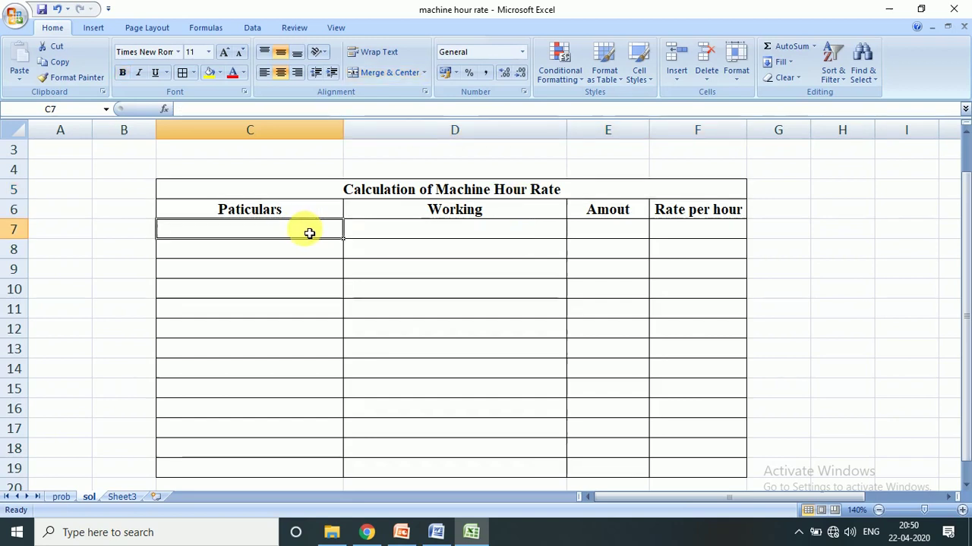
left_click(423, 231)
left_click(629, 230)
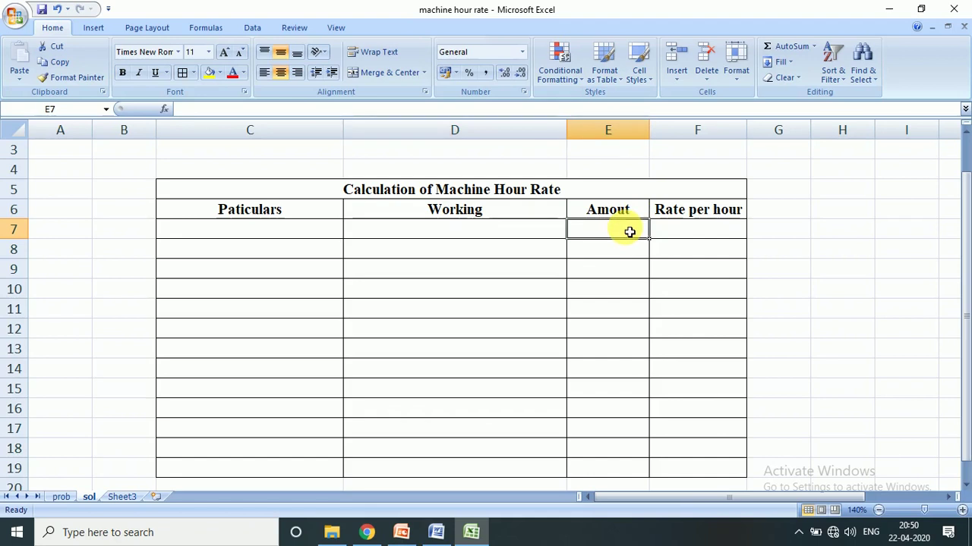
left_click(672, 234)
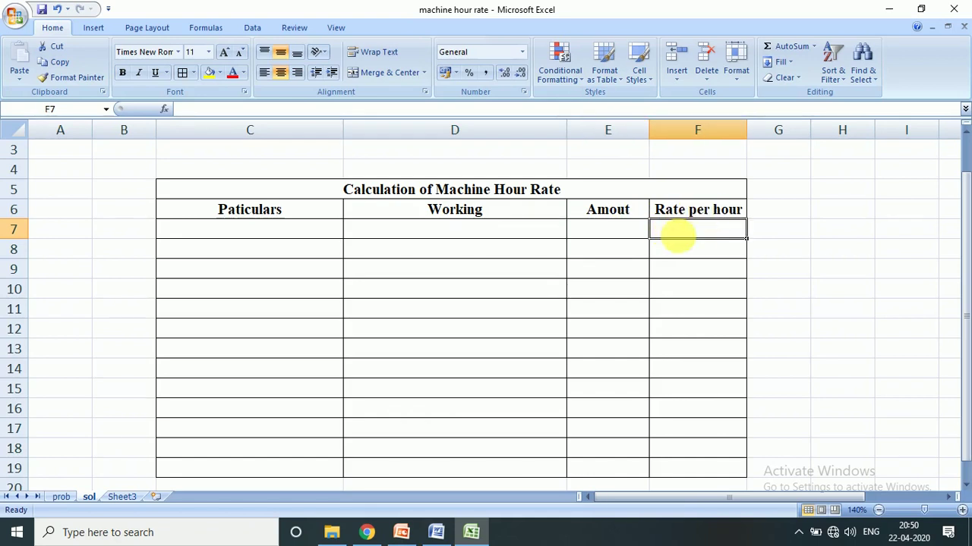
- Enter "Standing Charges" in C7 as the first entry under Paticulars and make it bold
left_click(289, 236)
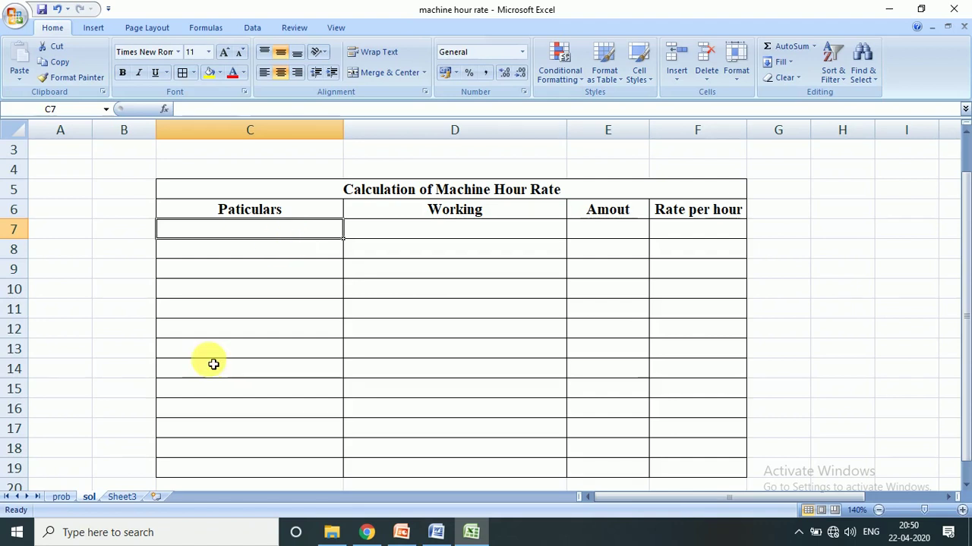
type("Sta")
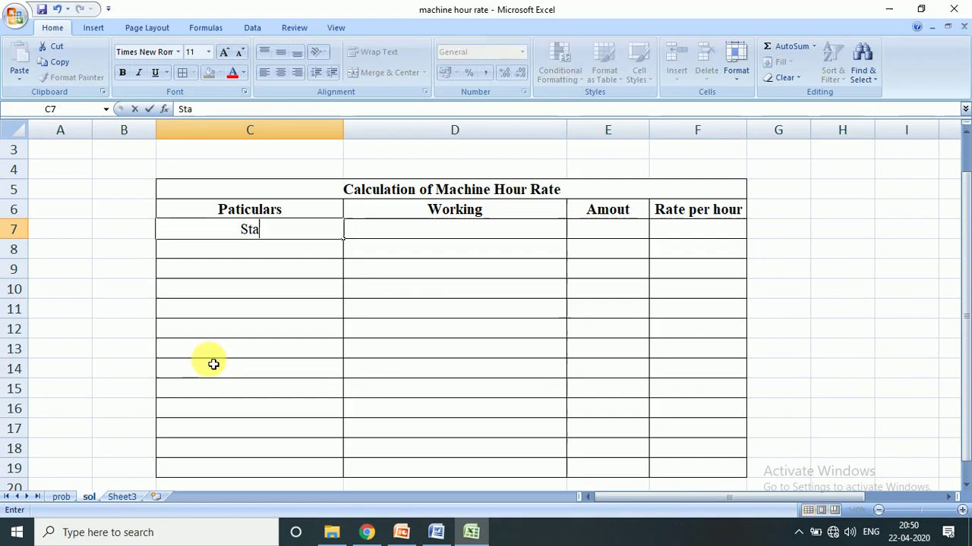
type("nding")
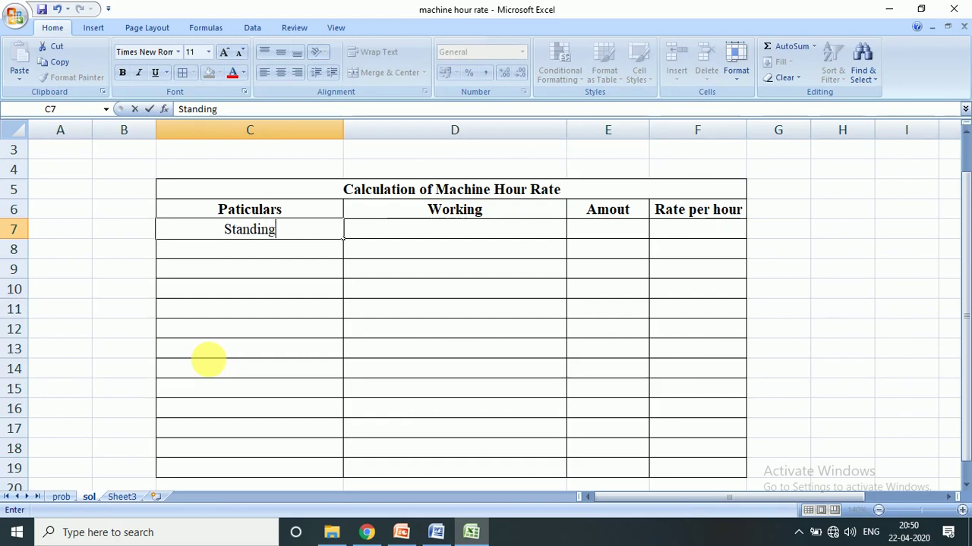
type(" Charges")
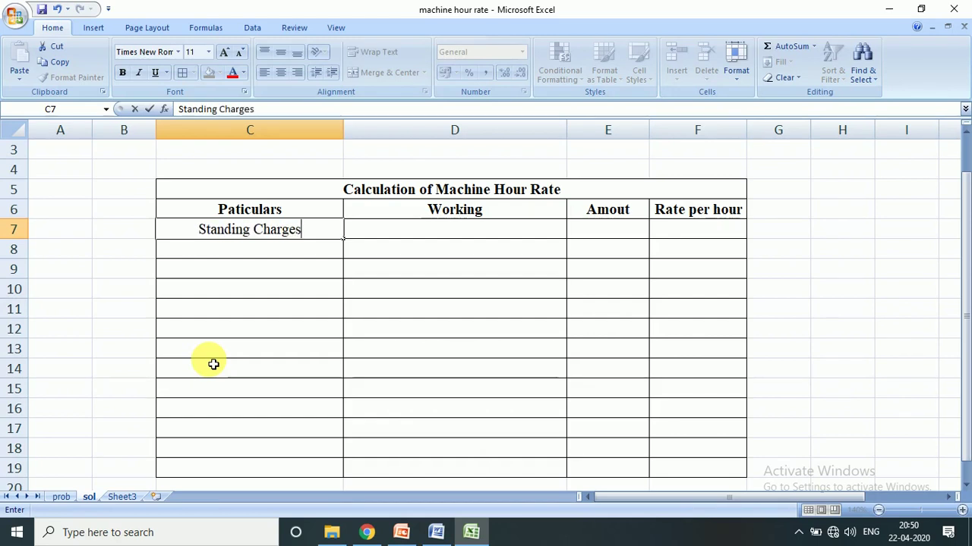
key("Return")
key("Up")
key("ctrl+b")
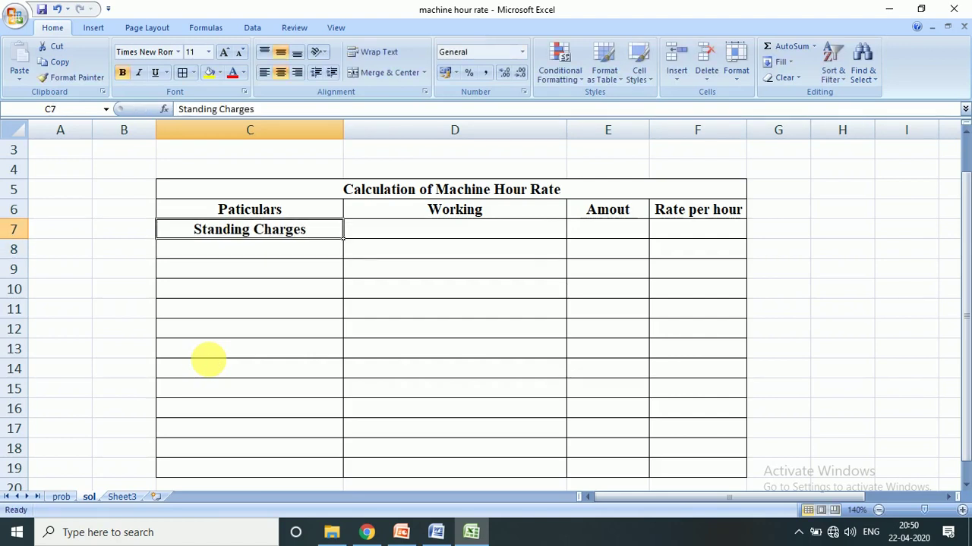
- Check the standing cost items on the prob sheet and list "Consumables Store" in C8 and "Lubricating Oil" in C9 of the sol sheet
left_click(64, 497)
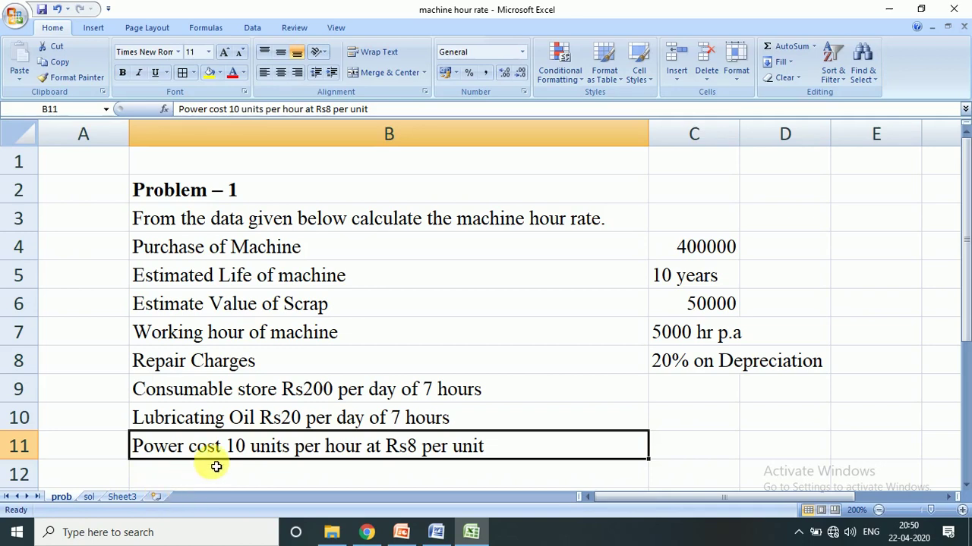
left_click(216, 427)
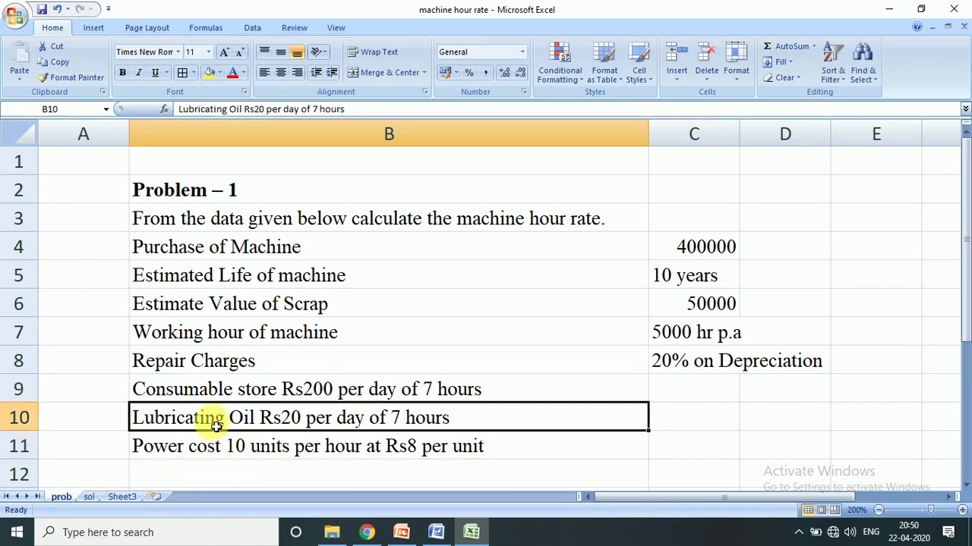
left_click(308, 394)
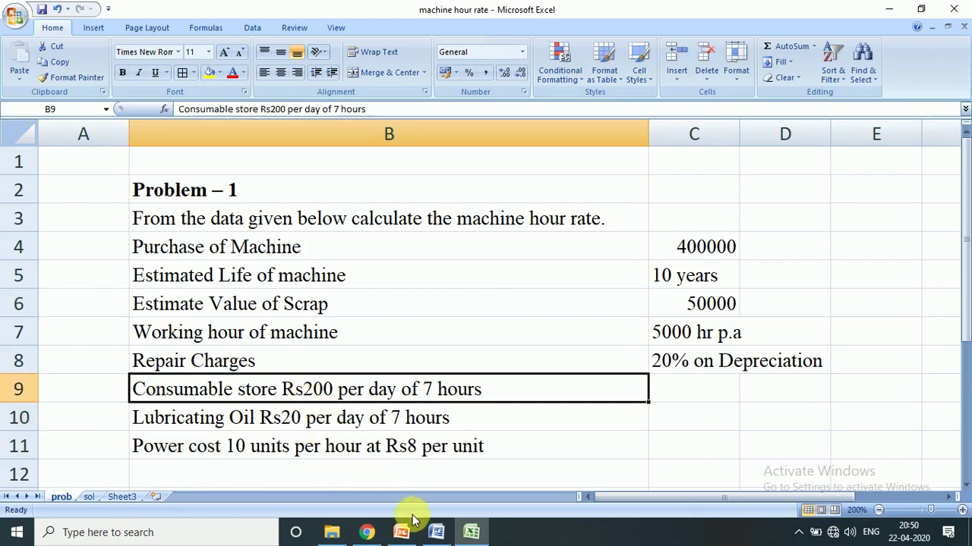
left_click(85, 498)
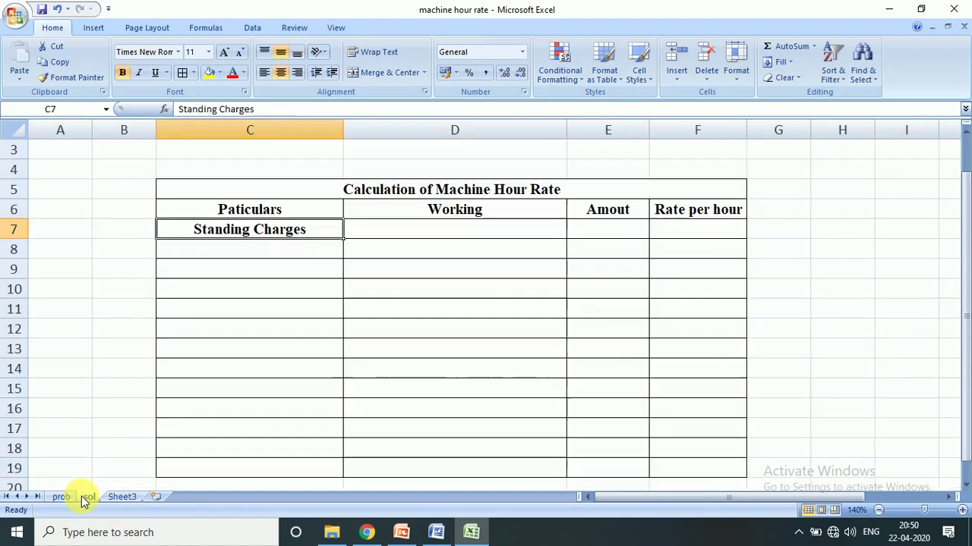
left_click(188, 253)
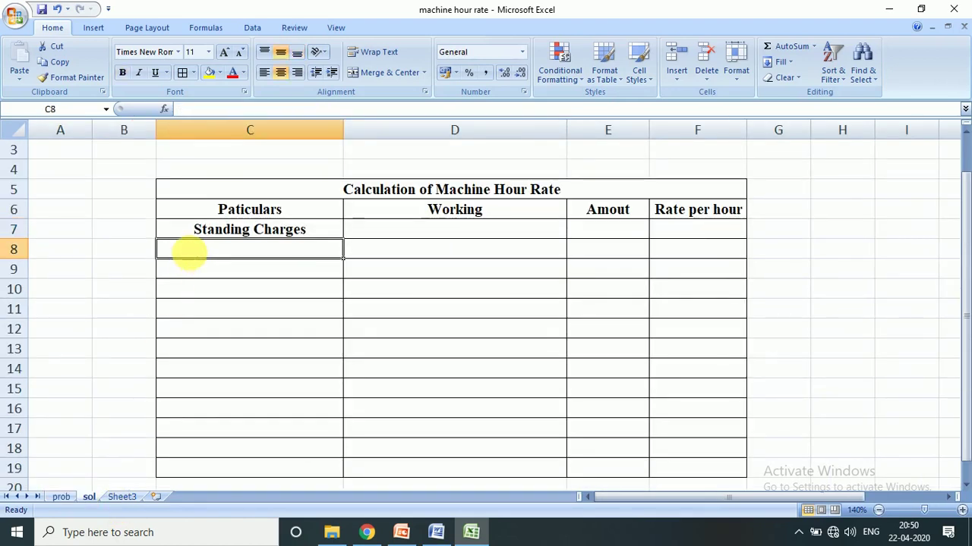
type("Consumables Store")
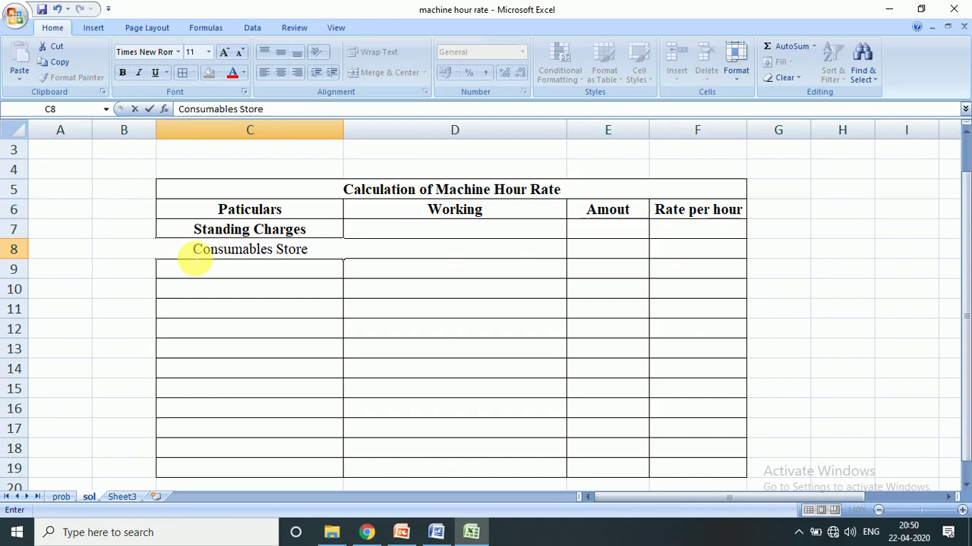
key("Return")
type("Lubr")
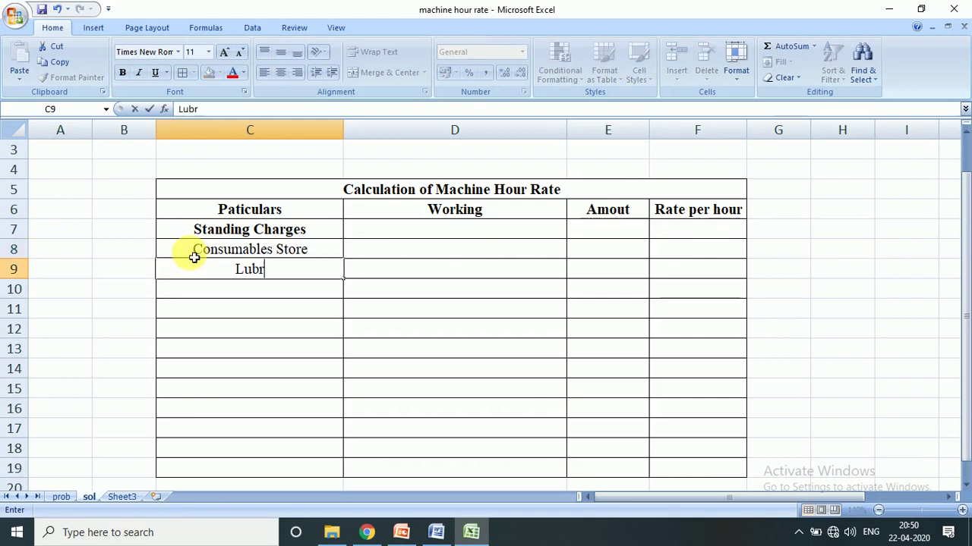
type("icating Oil")
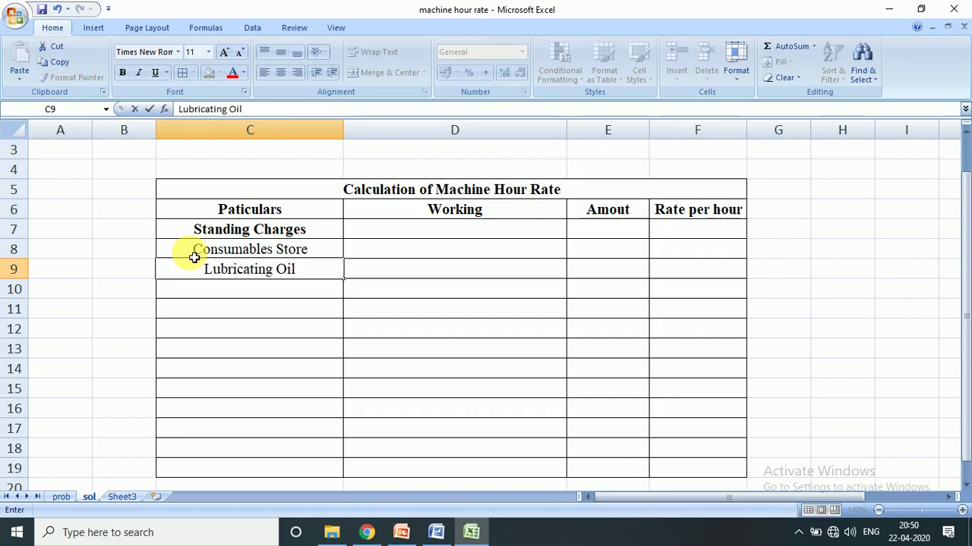
key("Tab")
- Check the consumable store cost on the prob sheet and enter its working 200/7 in D8 and amount 200 in E8 of the sol sheet
key("Up")
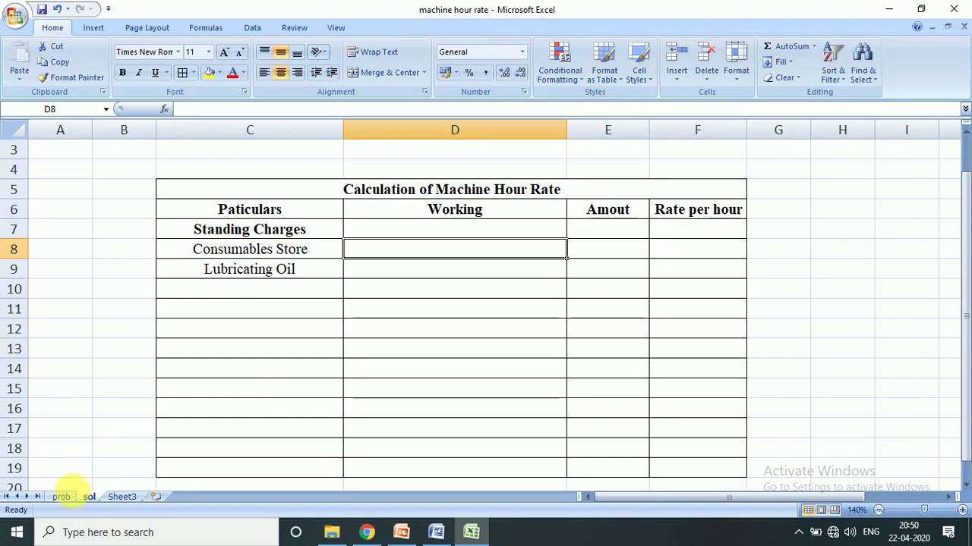
left_click(62, 498)
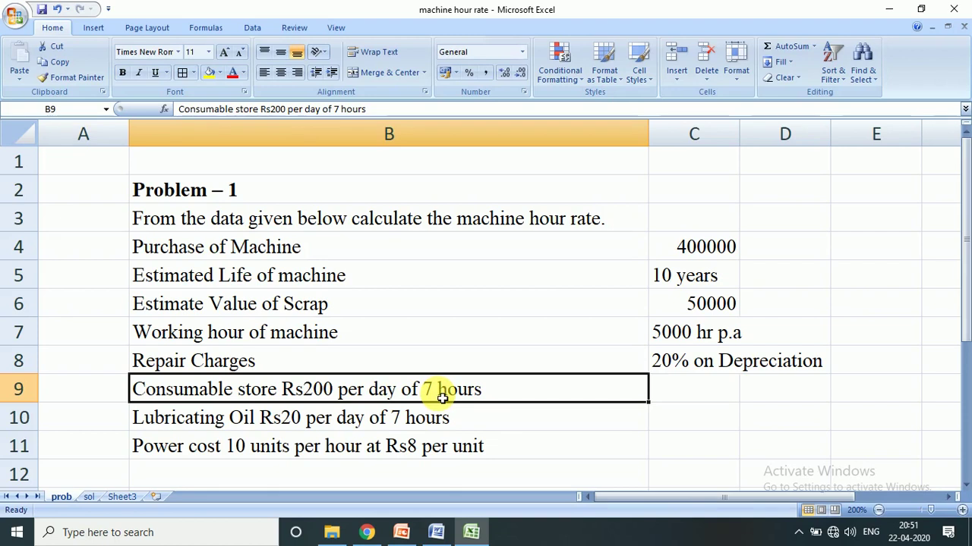
left_click(88, 497)
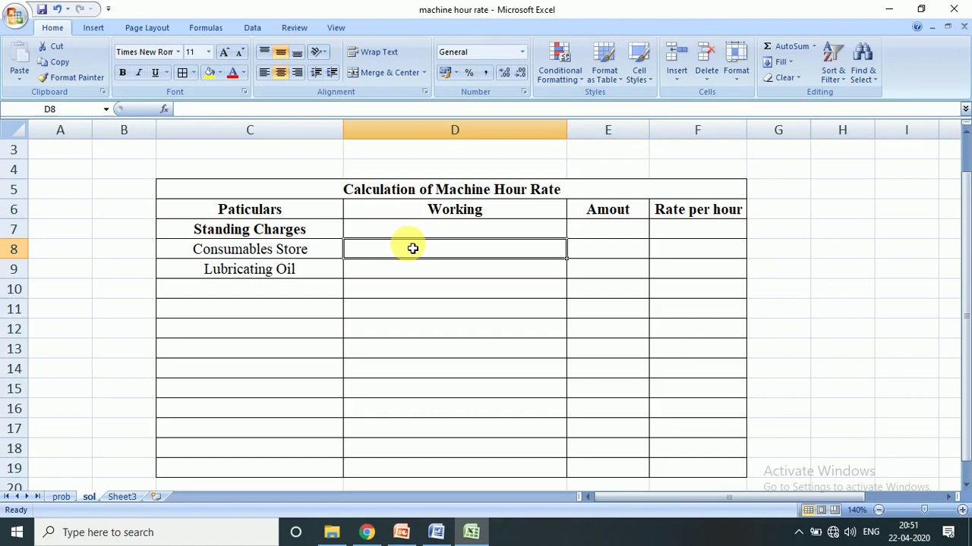
type("200")
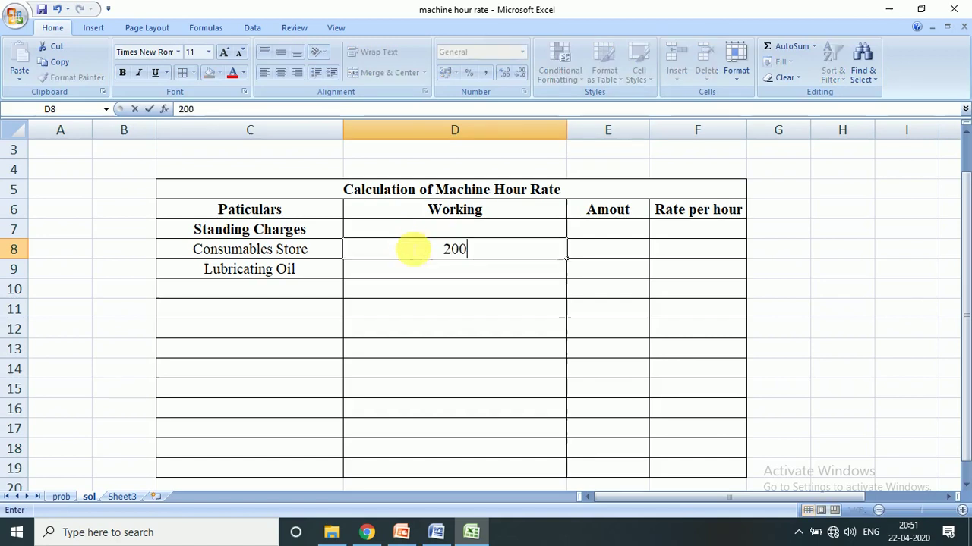
type("/7")
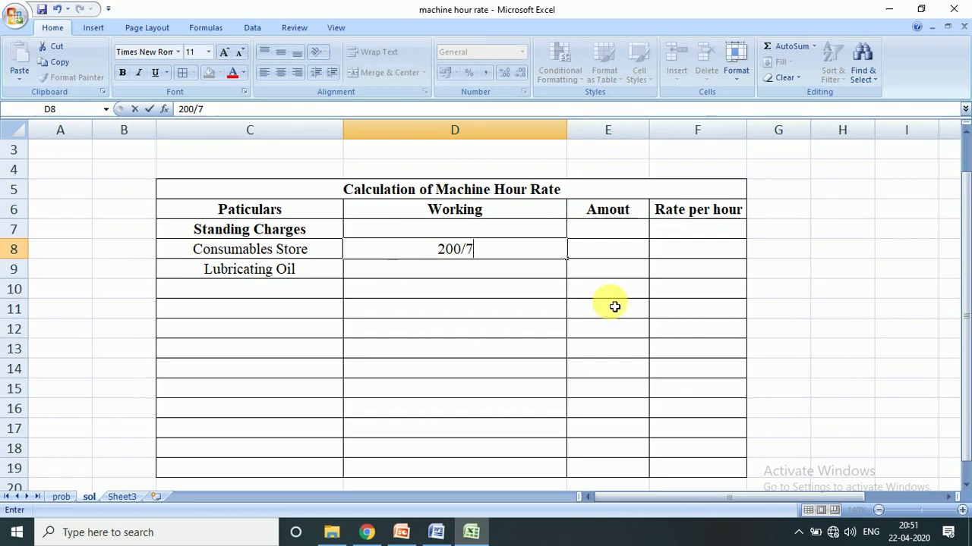
left_click(599, 253)
type("200")
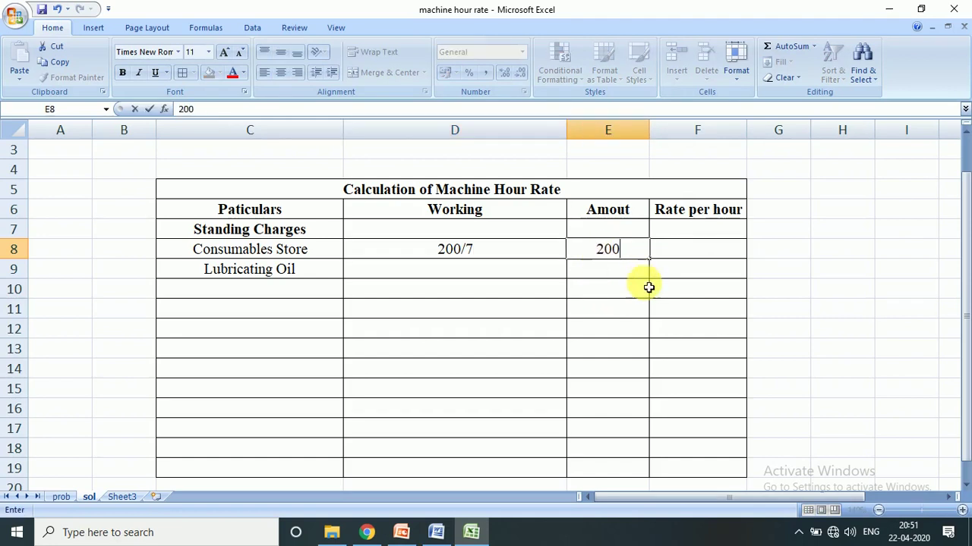
- Calculate the hourly rate for Consumables Store in F8 with the formula =200/7
left_click(668, 258)
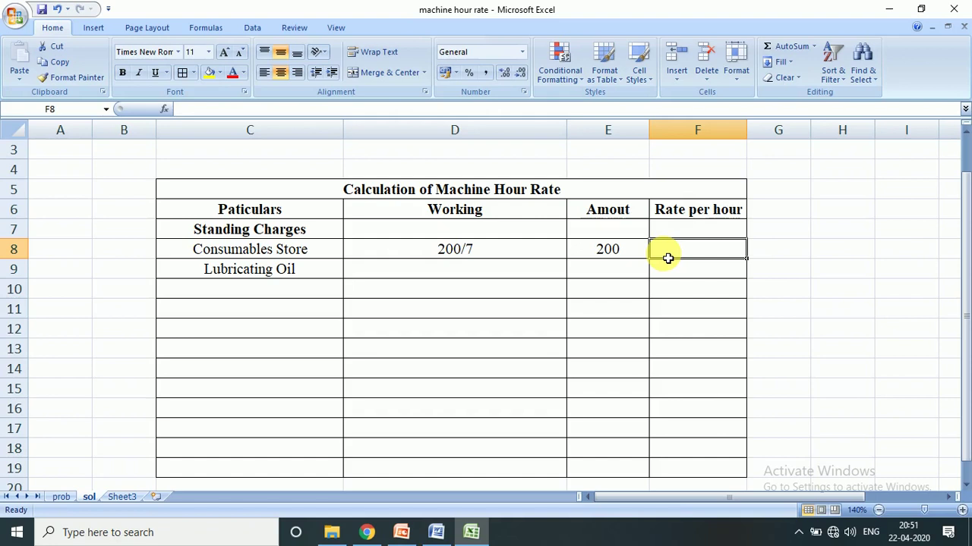
type("=200/7")
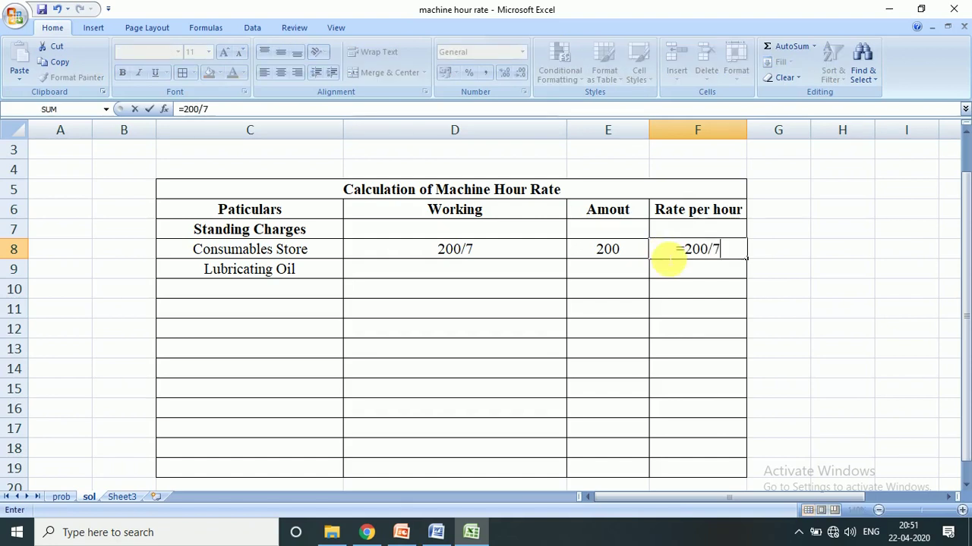
key("Return")
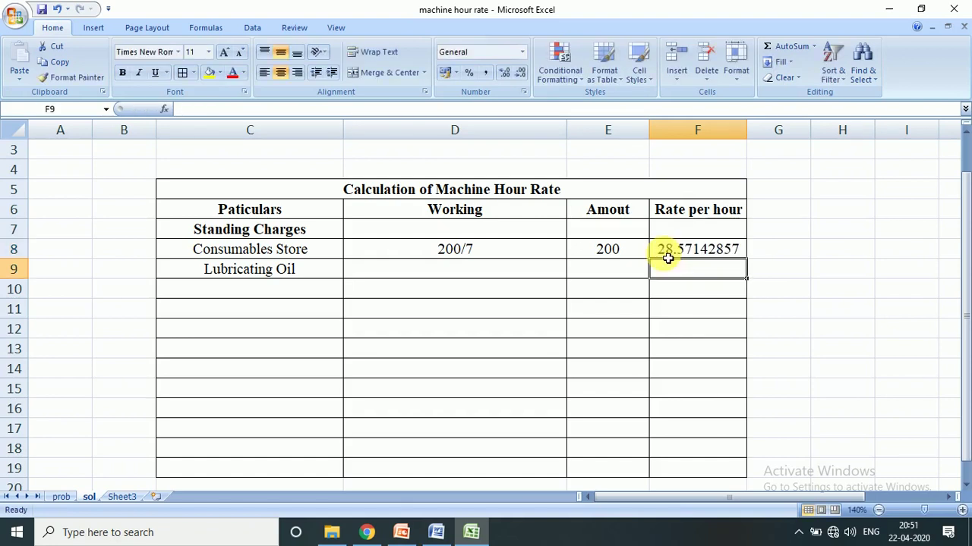
left_click(687, 255)
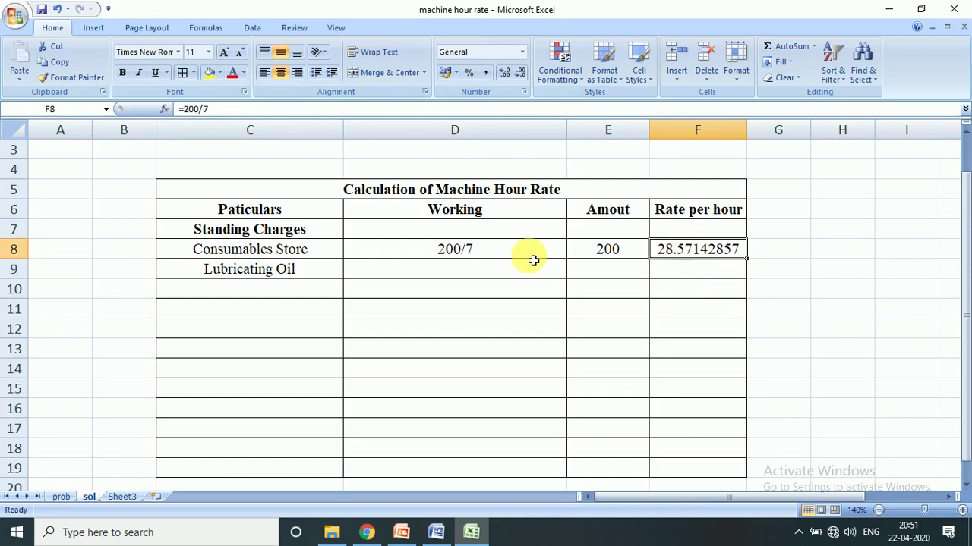
- Check the lubricating oil cost on the prob sheet and enter its working 20/7 in D9 of the sol sheet
left_click(470, 269)
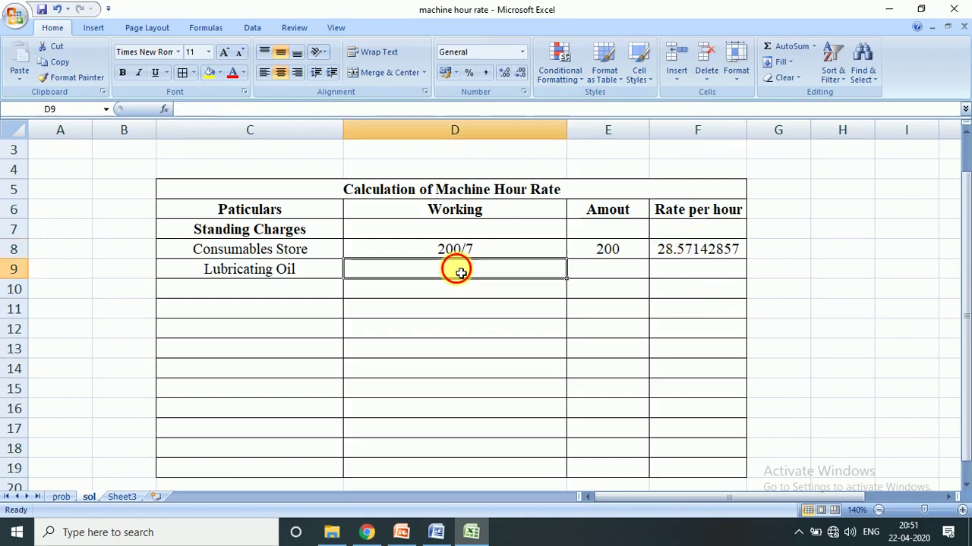
left_click(61, 497)
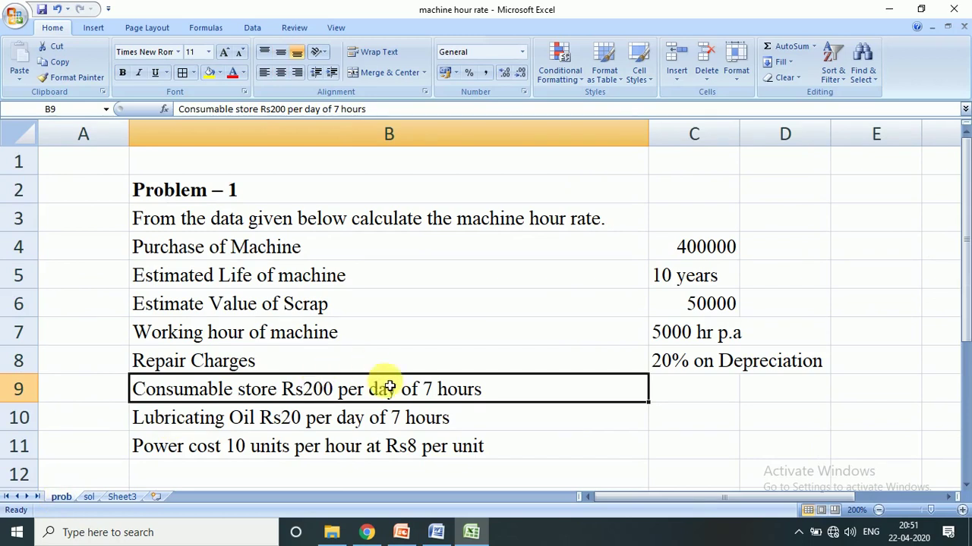
left_click(340, 427)
left_click(87, 497)
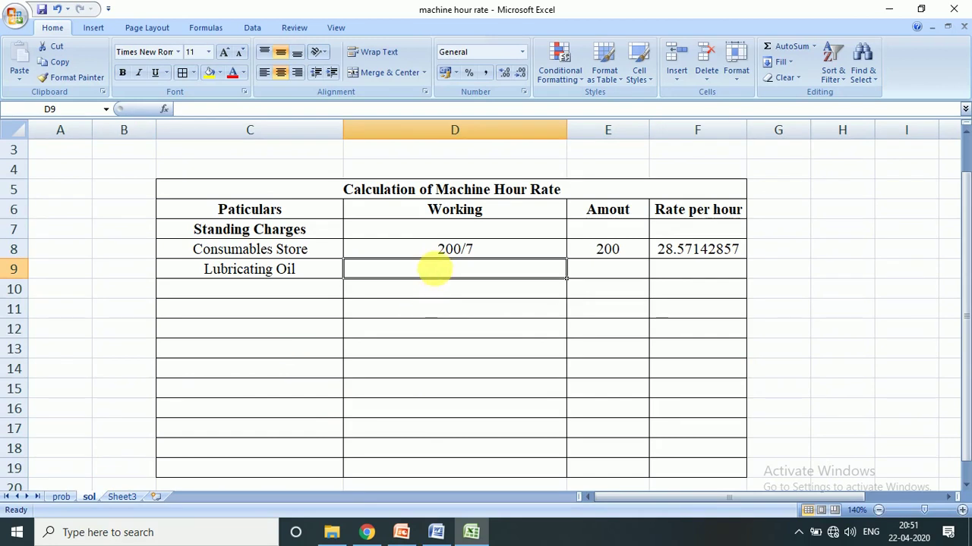
type("20/7")
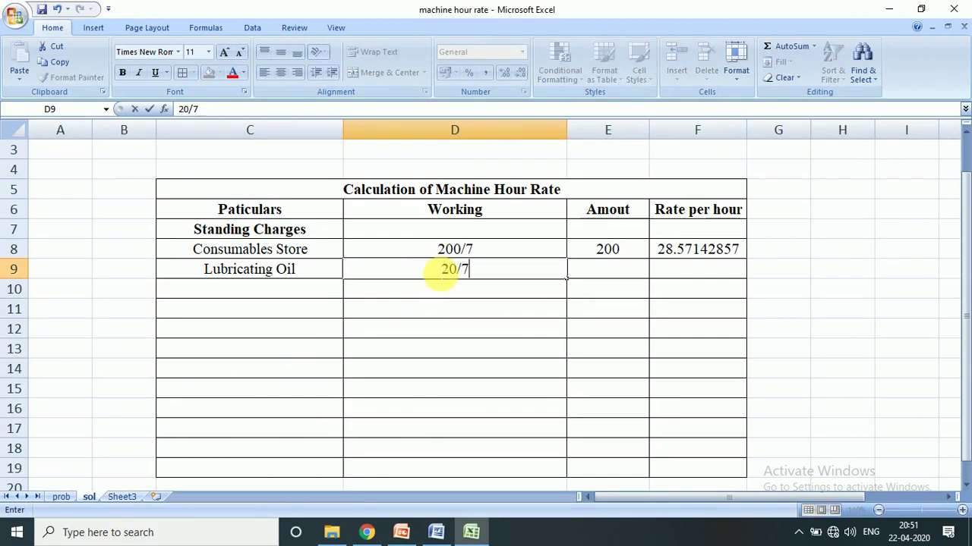
- Calculate the hourly rate for Lubricating Oil in F9 with the formula =20/7
left_click(650, 271)
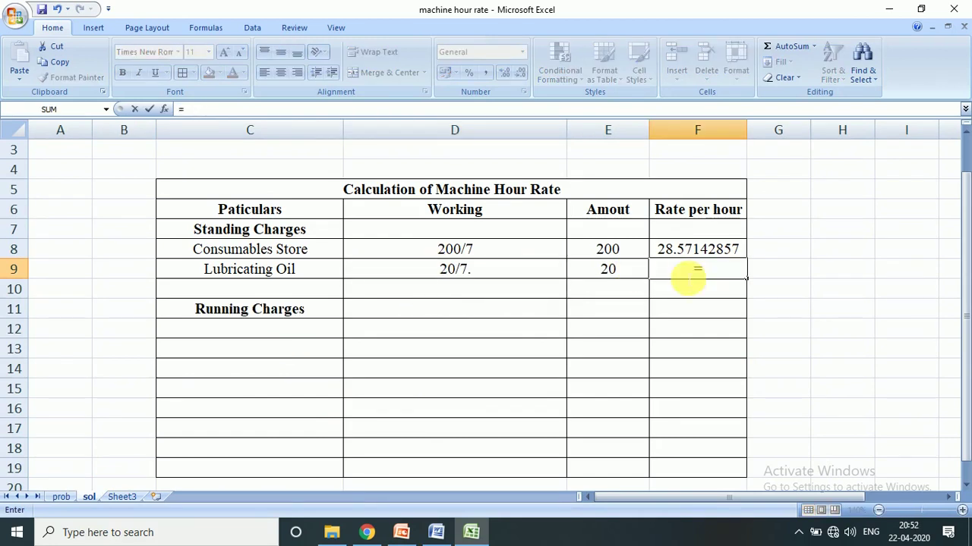
type("=20/7")
key("Return")
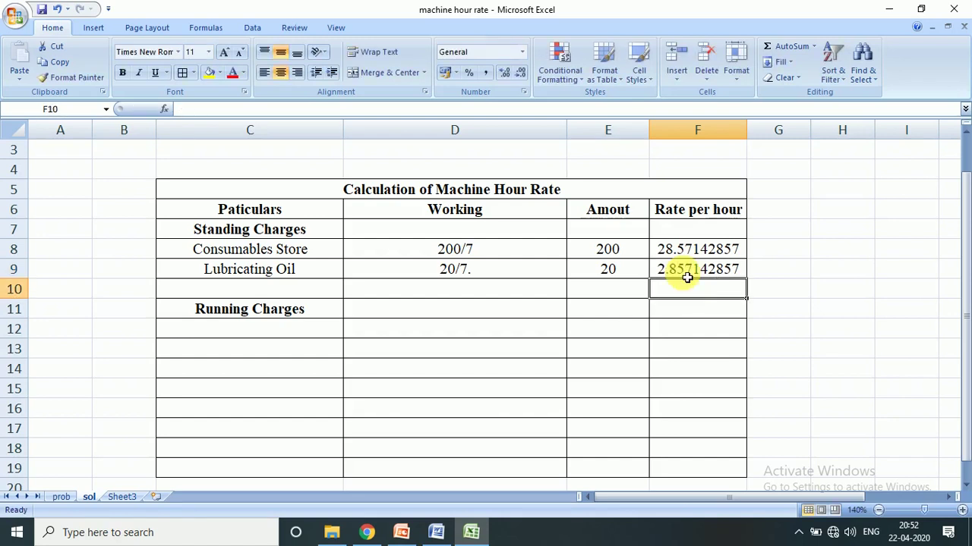
left_click(586, 292)
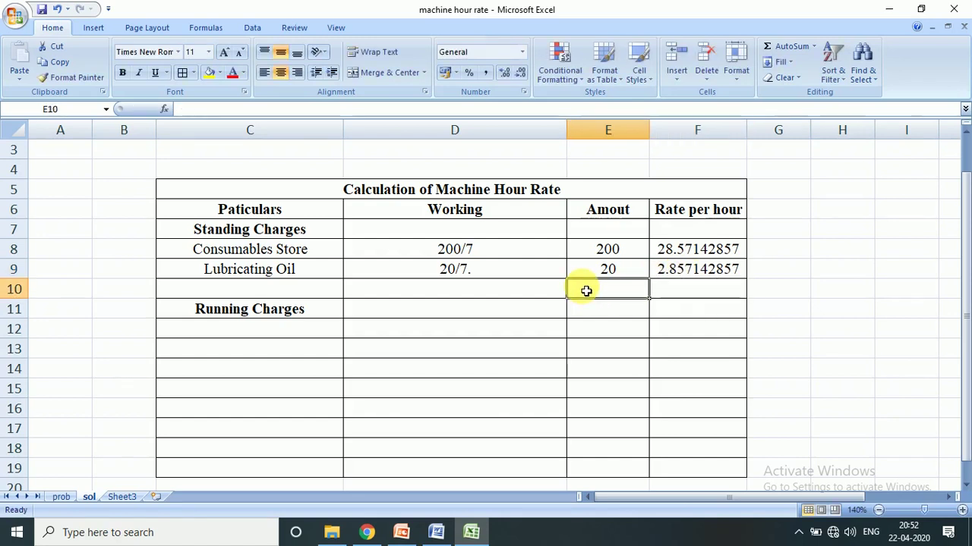
type("=")
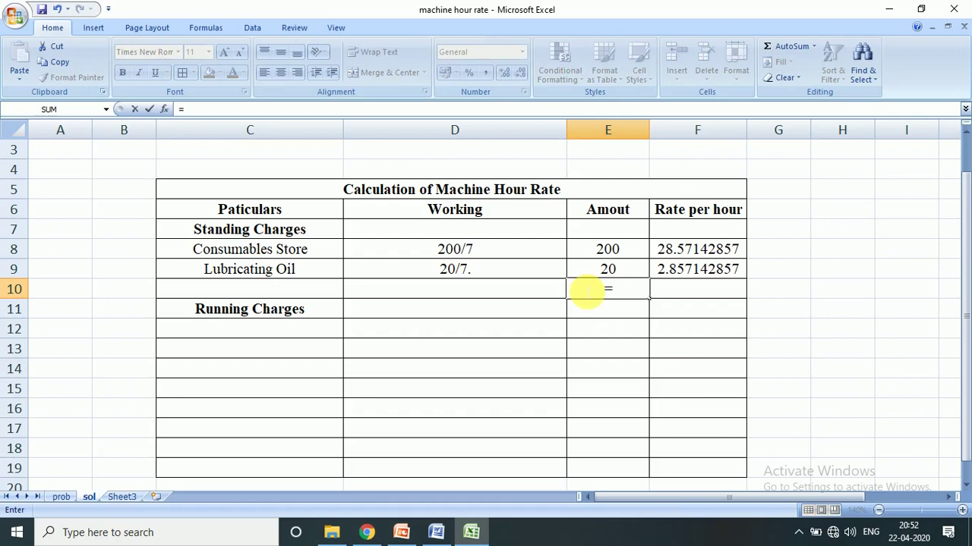
type("220")
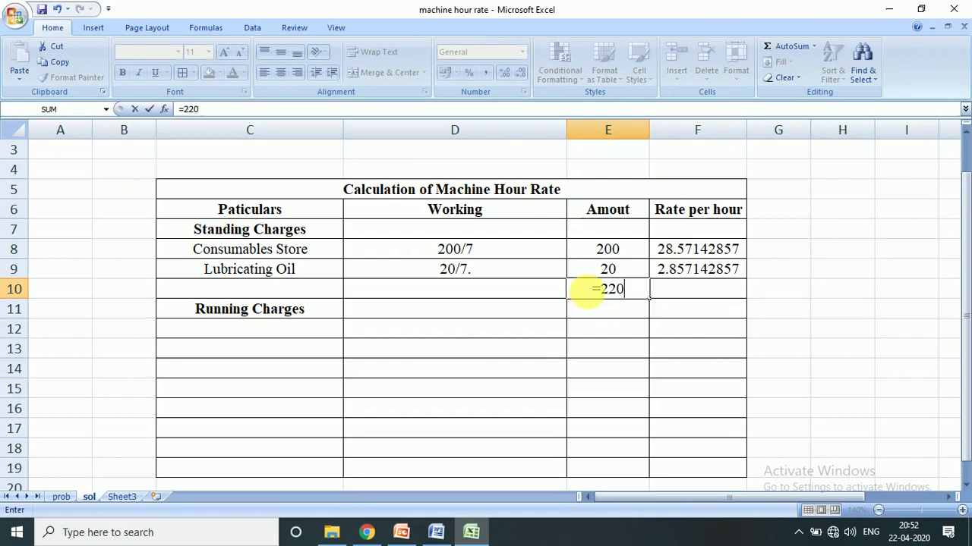
key("BackSpace")
key("BackSpace")
key("BackSpace")
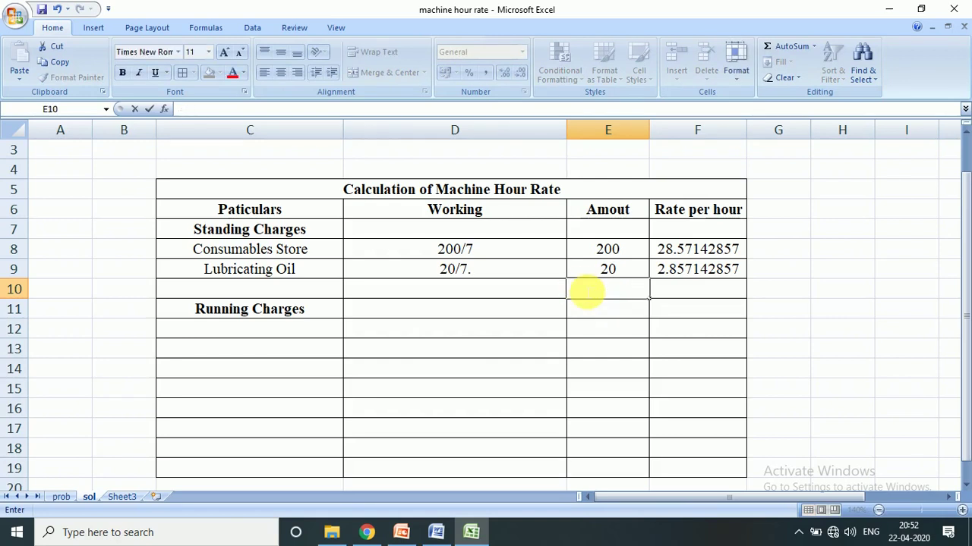
- Total the standing charge amounts in E10 with the formula =sum(E8:E9)
type("=sum")
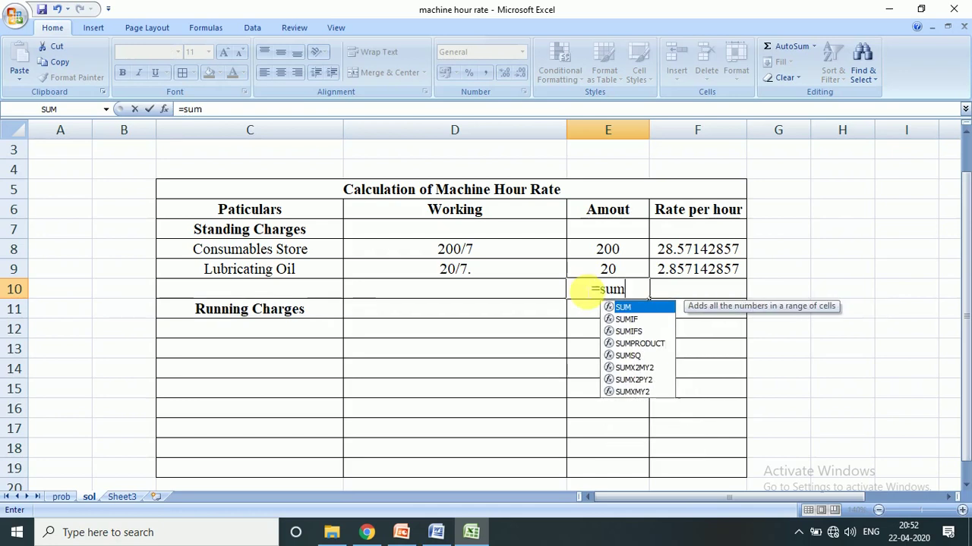
type("(")
key("Up")
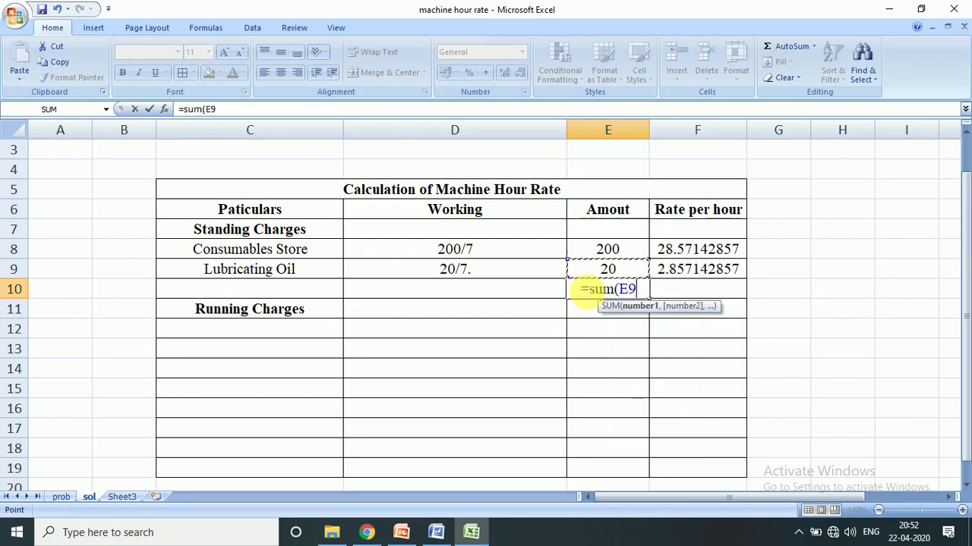
key("shift+Up")
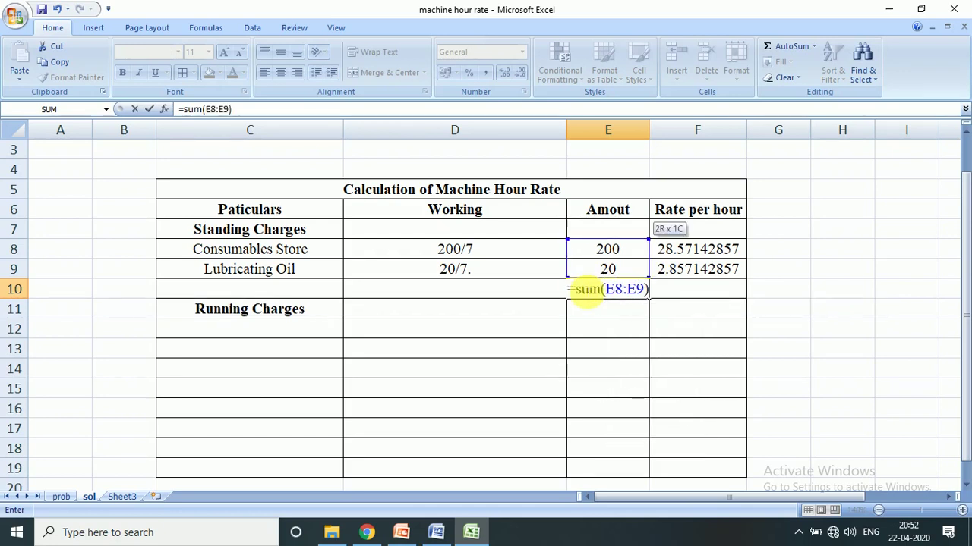
key("Return")
- Calculate the hourly rate of the total standing charges in F10 with the formula =220/7
key("Up")
key("Right")
type("=")
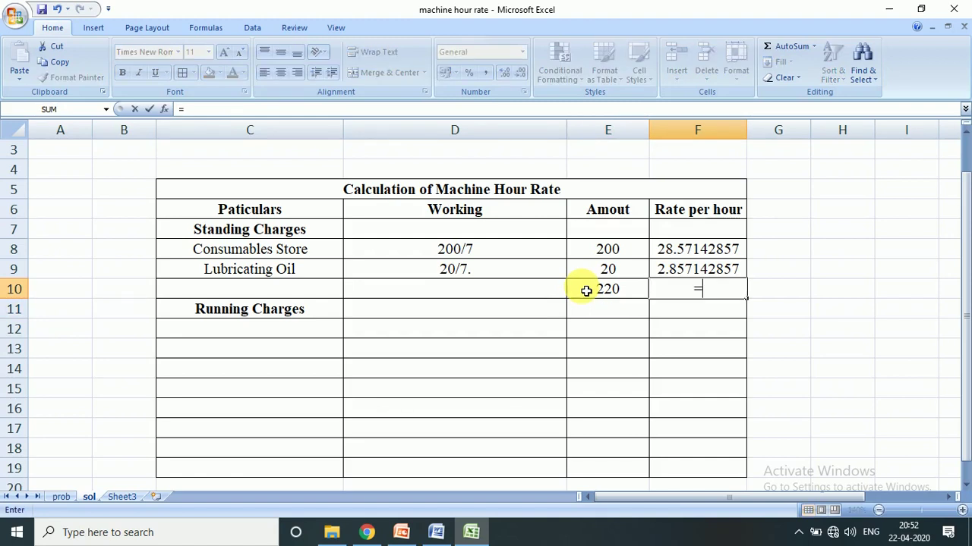
type("220/")
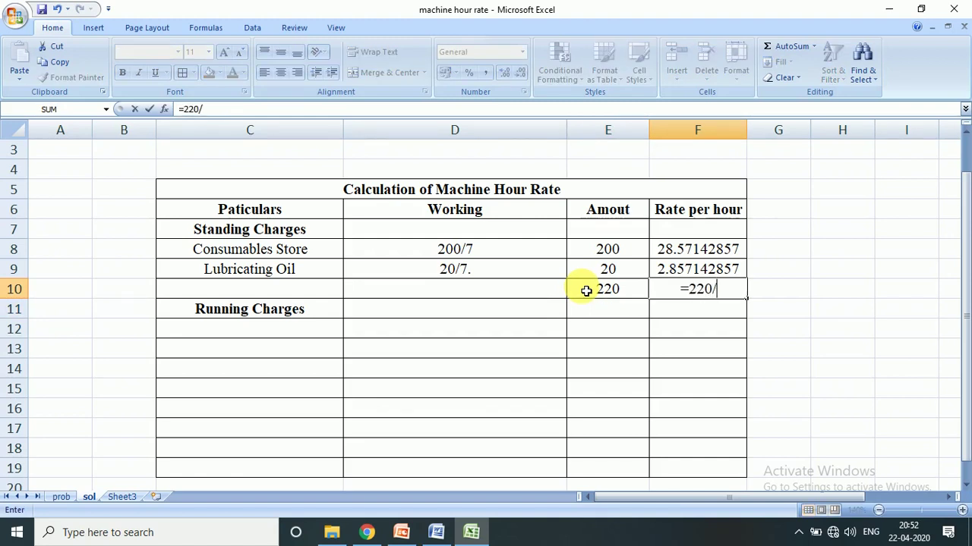
type("7")
key("Return")
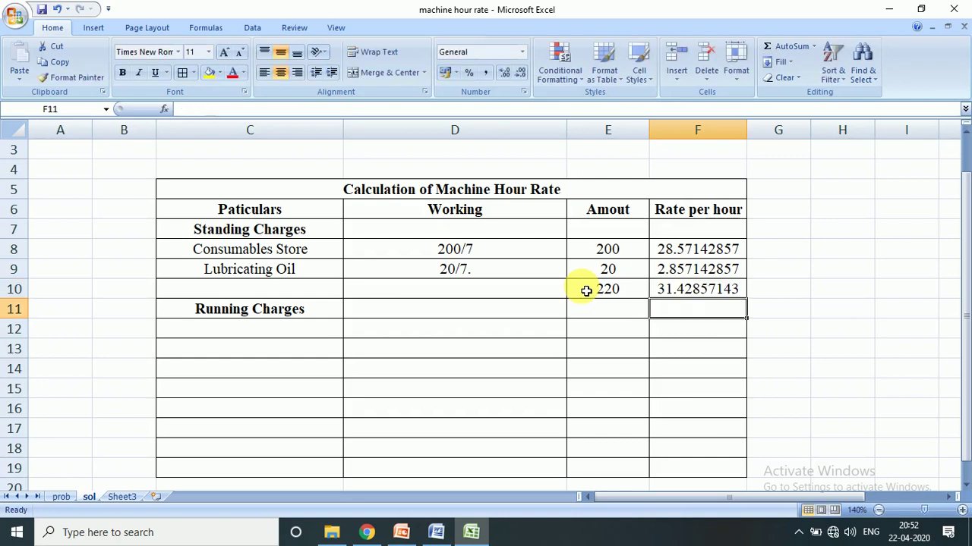
- Delete the individual hourly rates of Consumables Store and Lubricating Oil from F8:F9
left_click(677, 257)
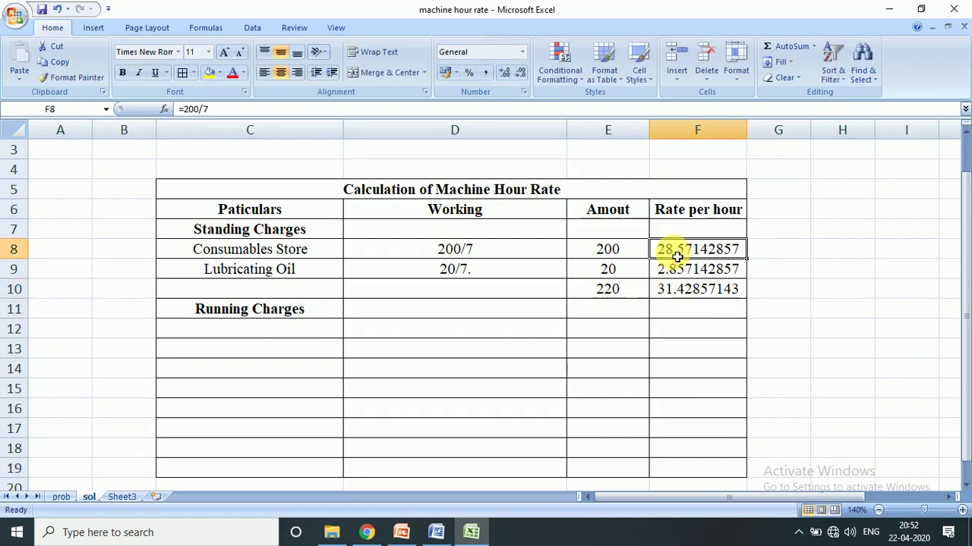
key("shift+Down")
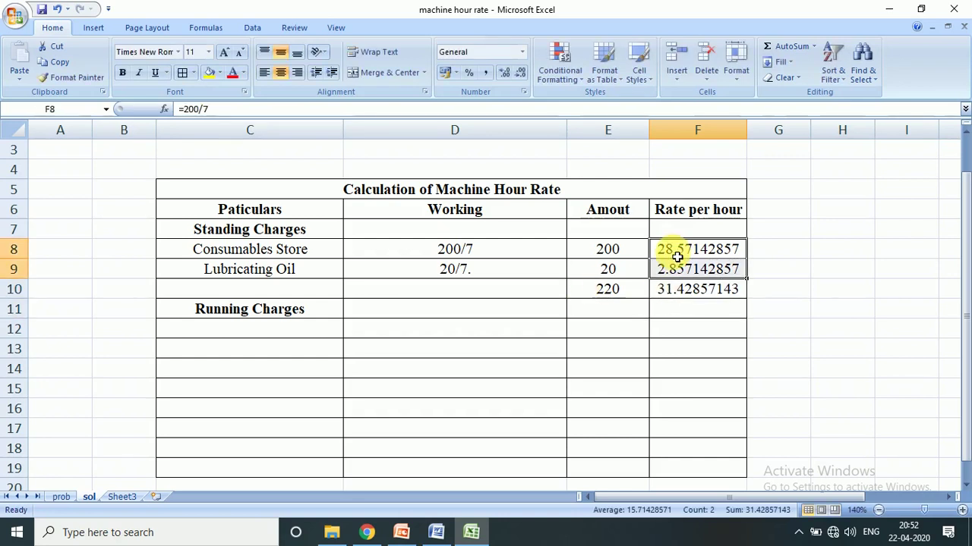
key("Delete")
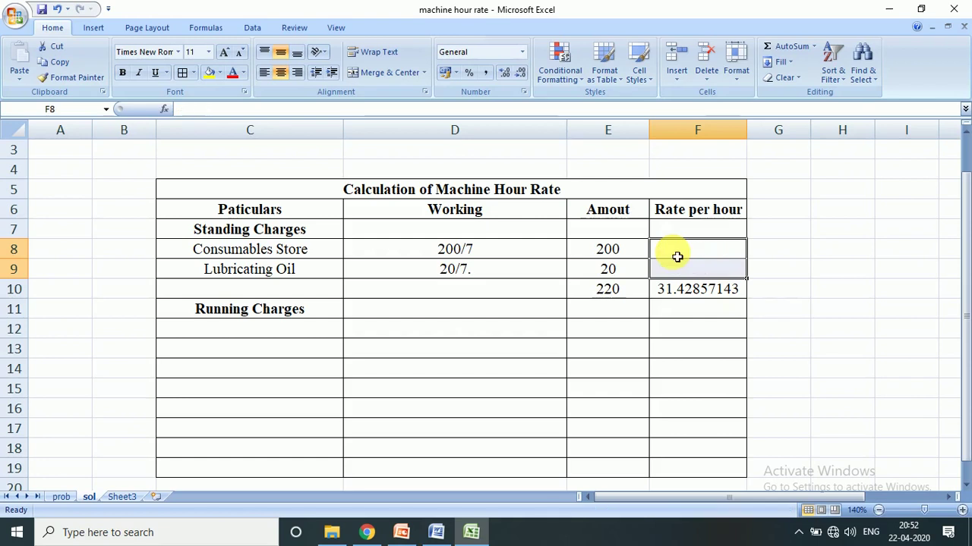
left_click(714, 298)
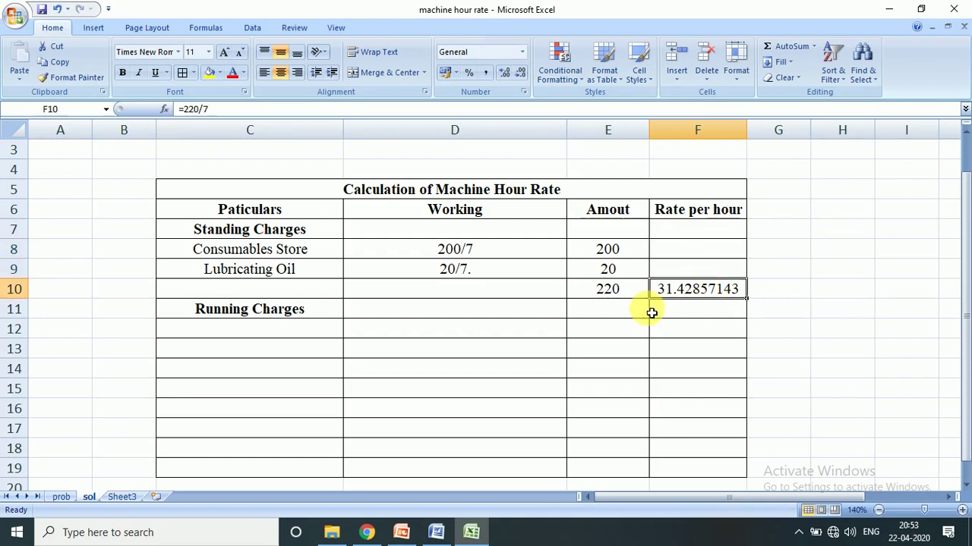
- Check the machine's purchase data in the prob sheet and enter Depreciation in C12 under Running Charges on the sol sheet
left_click(302, 339)
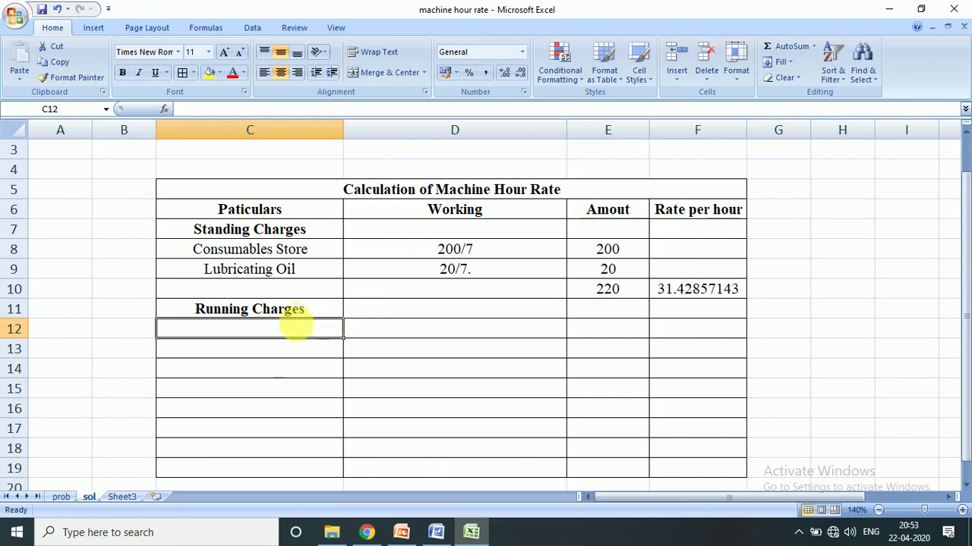
left_click(60, 497)
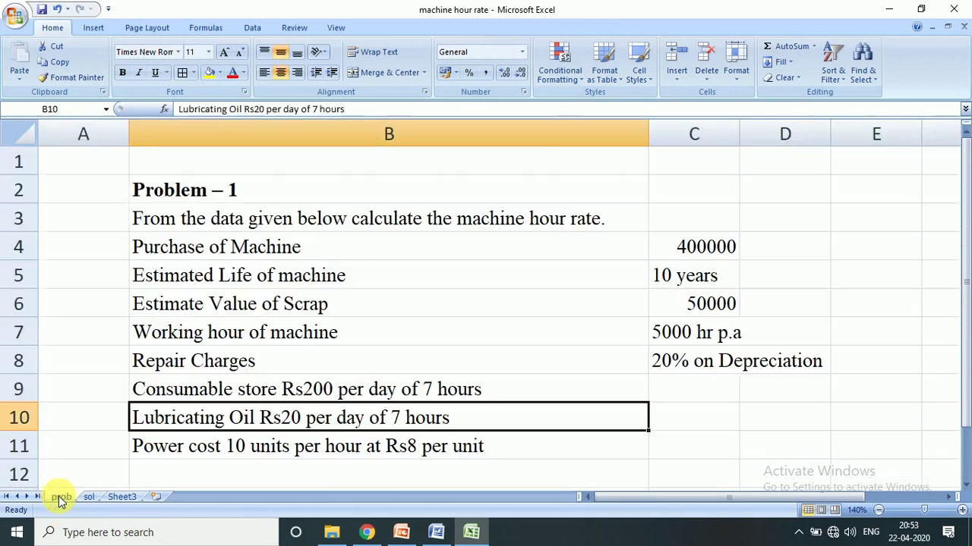
left_click(219, 252)
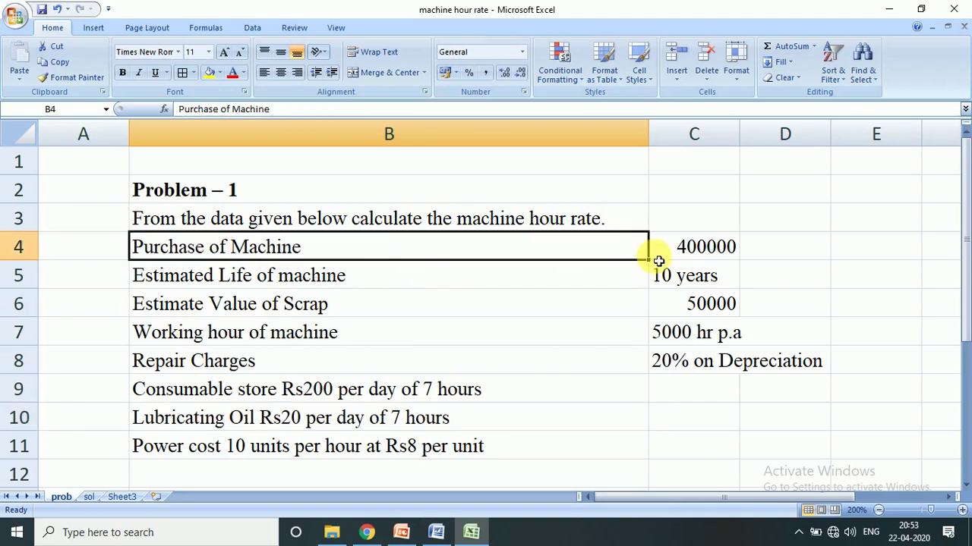
left_click(705, 248)
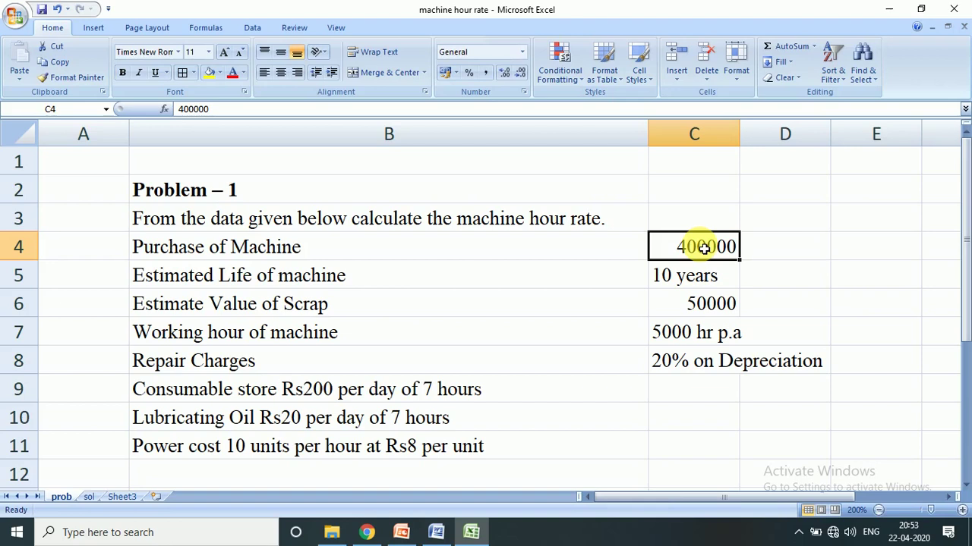
key("ctrl+Page_Down")
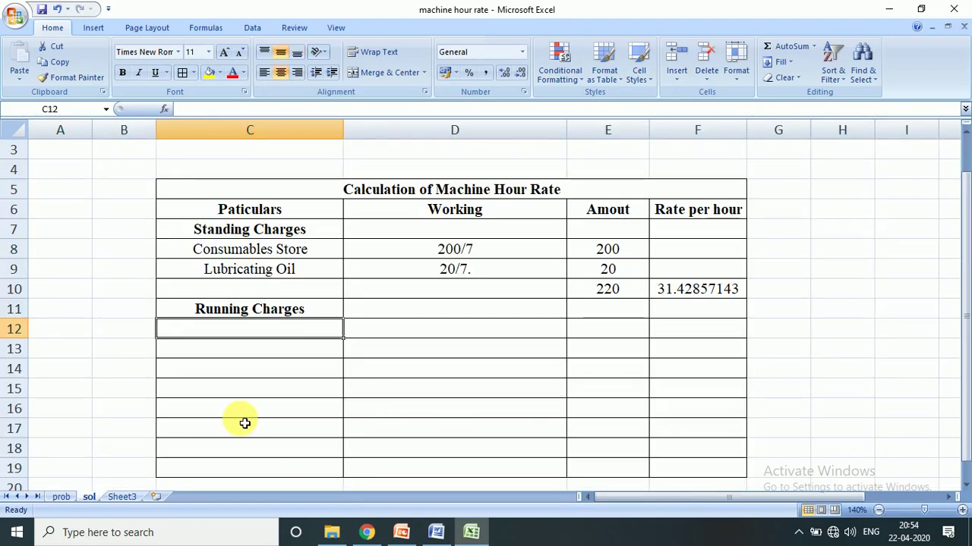
type("Depre")
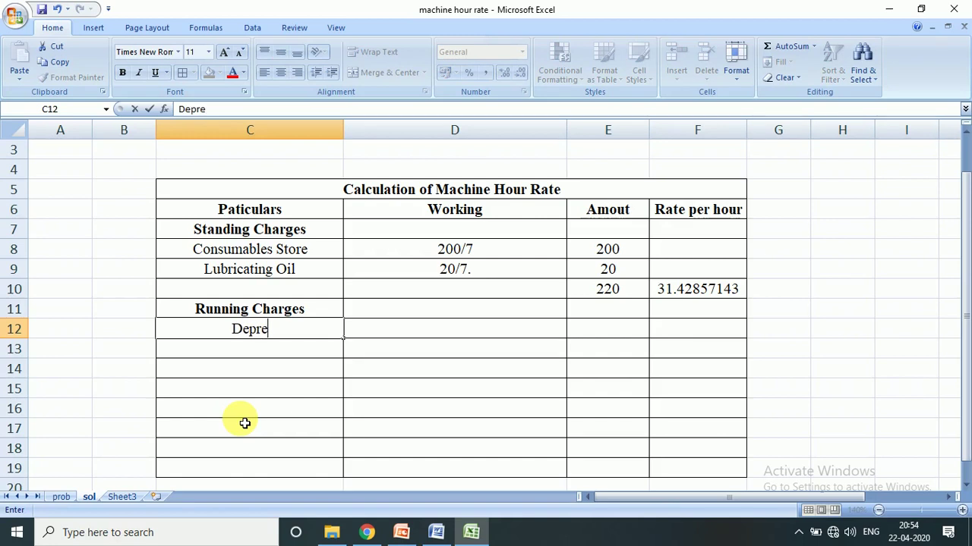
type("ciation")
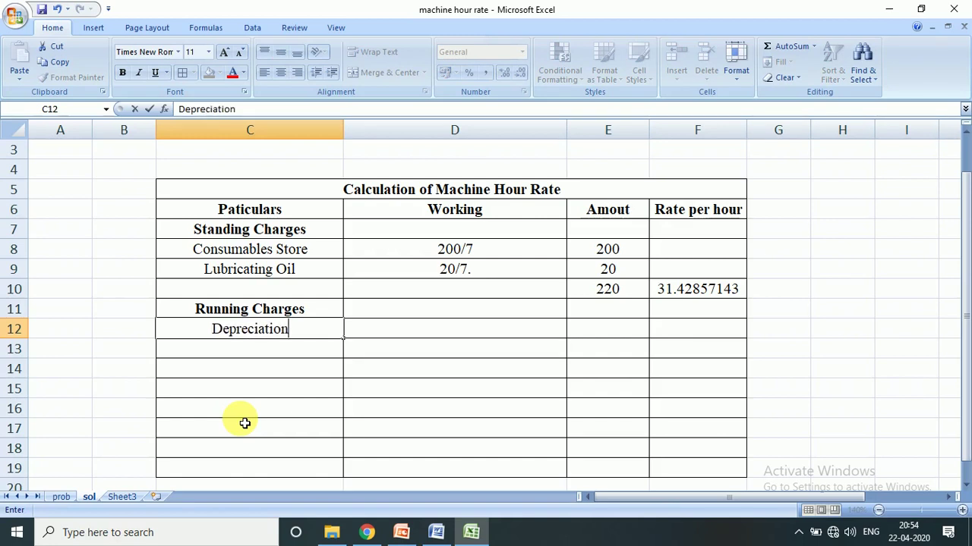
key("Return")
- List Repairs in C13 and Power in C14 as the further running charges
type("Re")
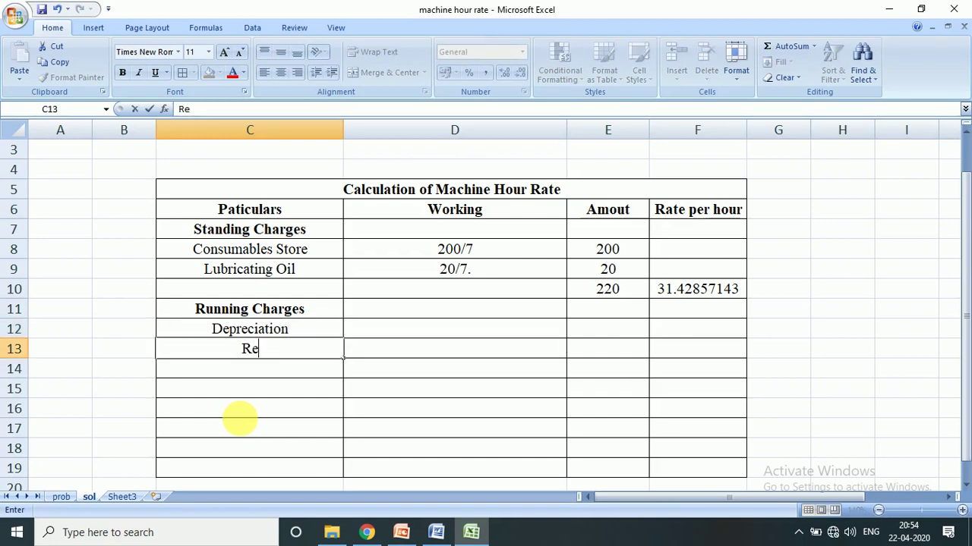
type("pairs")
key("Return")
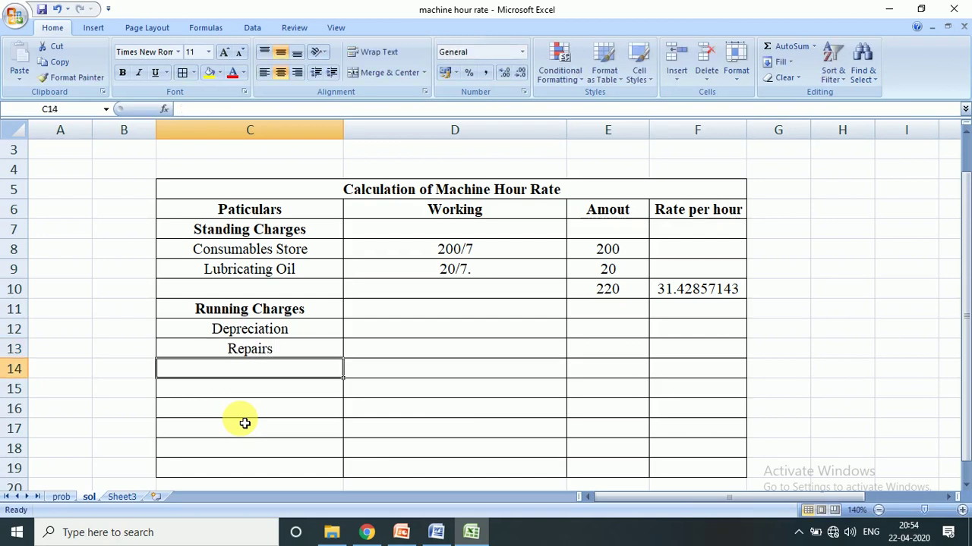
left_click(62, 496)
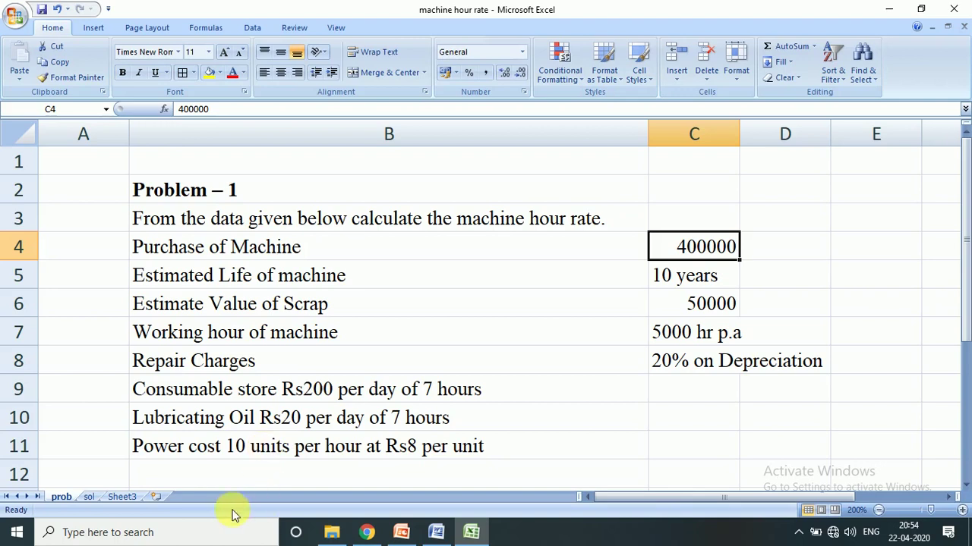
left_click(89, 497)
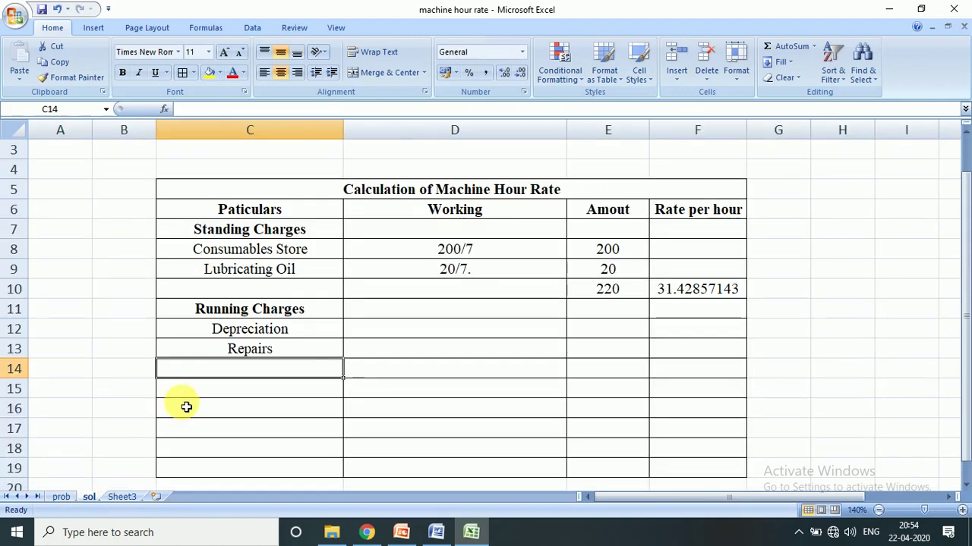
type("Power")
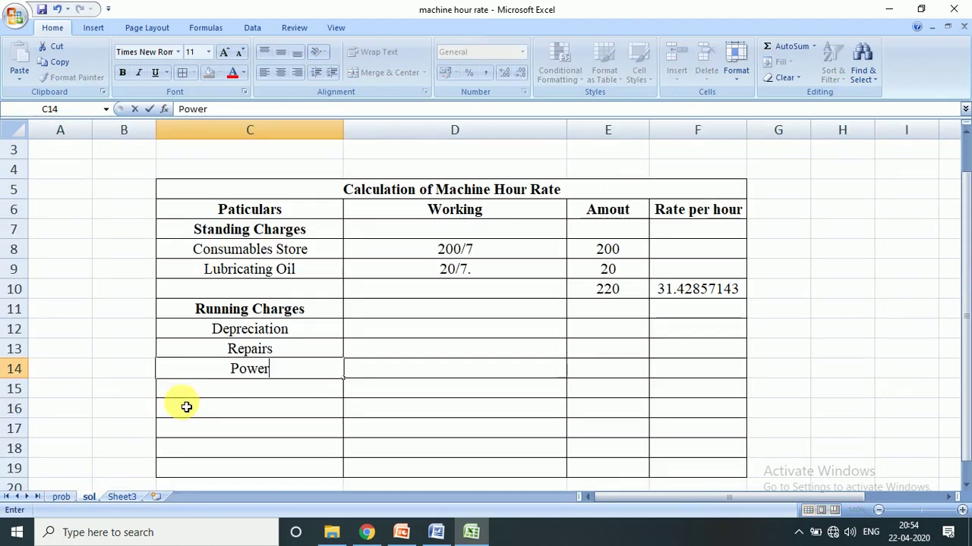
key("Tab")
- Start the Depreciation working in D12 with the machine's purchase price as 400000+0-
key("Up")
key("Up")
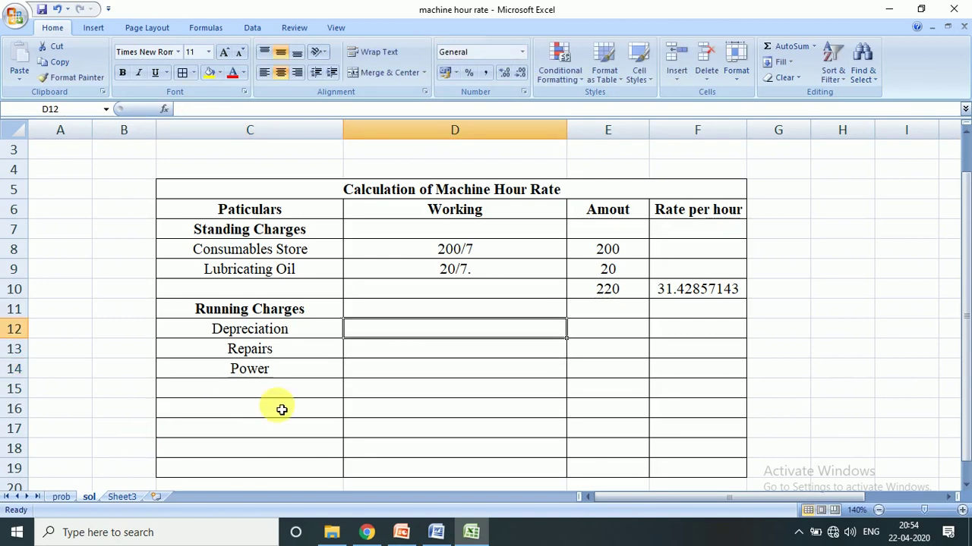
left_click(64, 497)
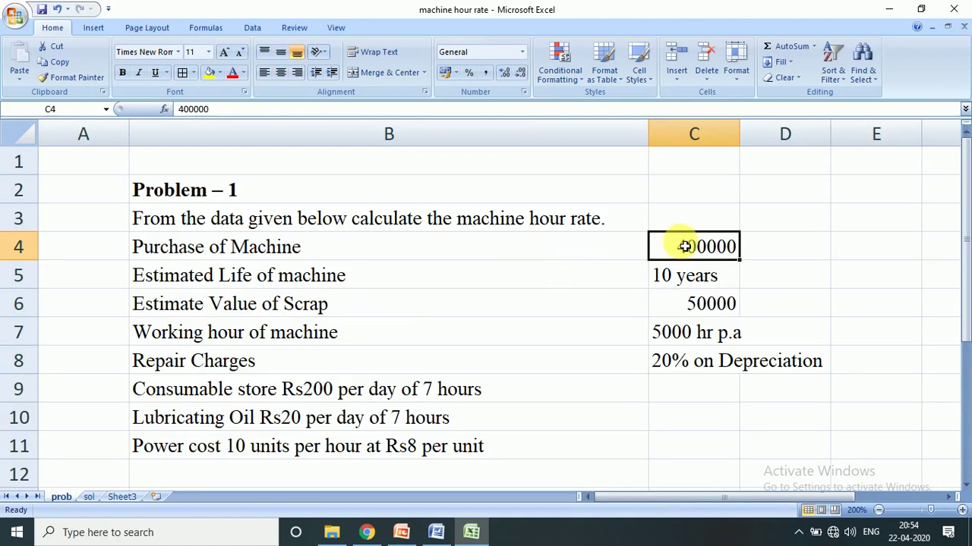
left_click(87, 500)
type("40")
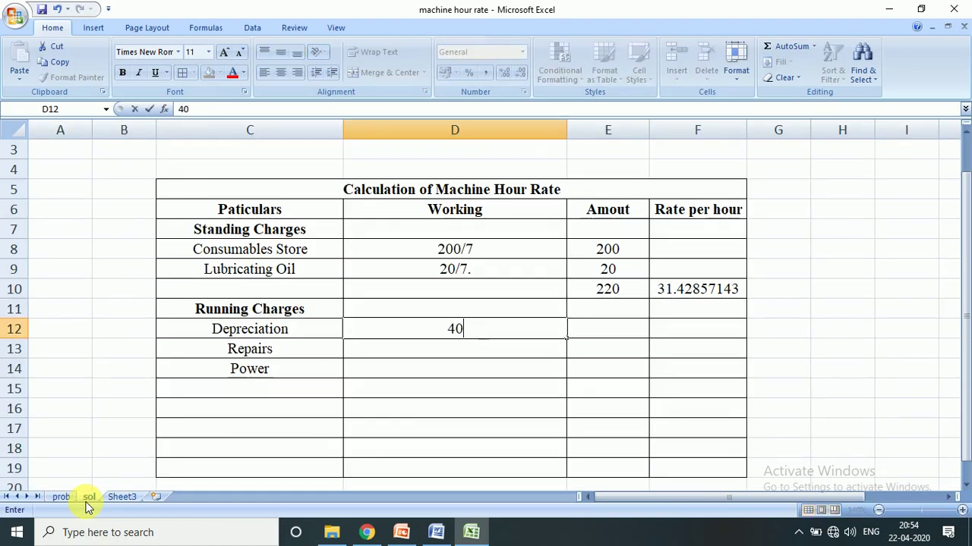
type("0000+")
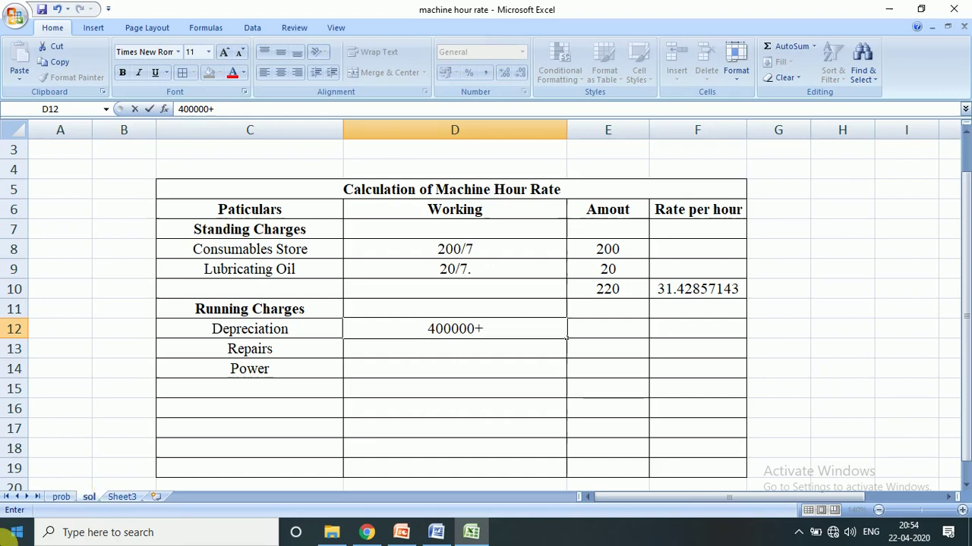
left_click(63, 497)
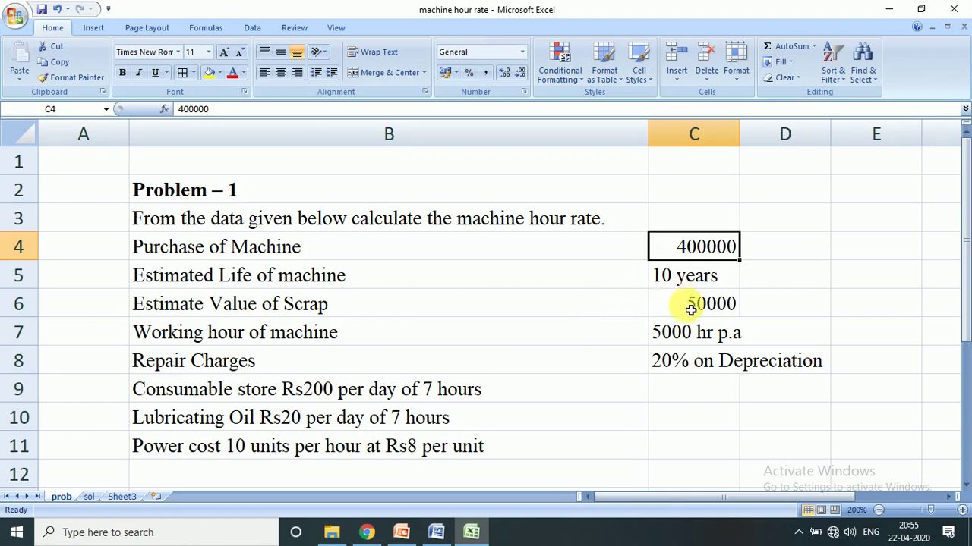
left_click(89, 497)
double_click(499, 328)
type("00000+0")
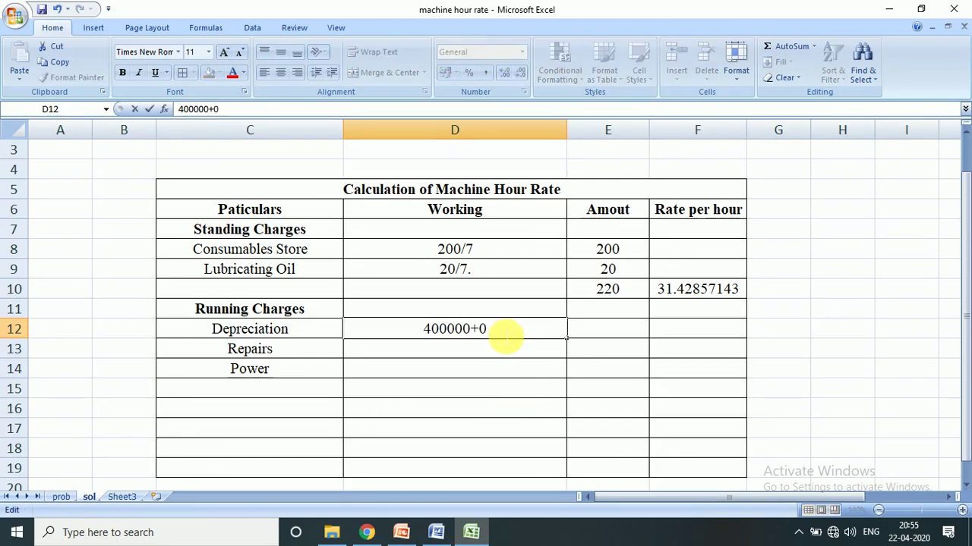
type("-")
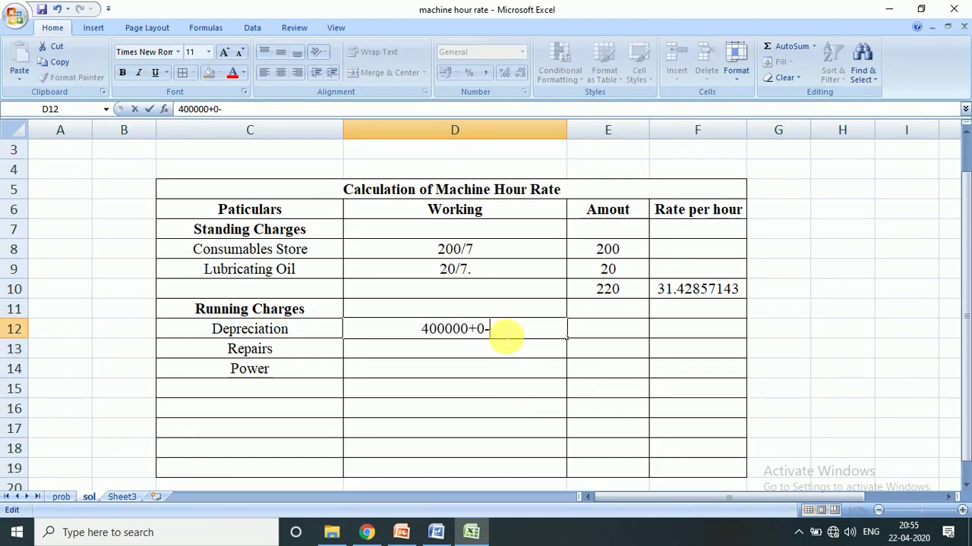
- Check the scrap value in the prob sheet and enter the Depreciation working in D12 as 400000+0-50000=
left_click(61, 497)
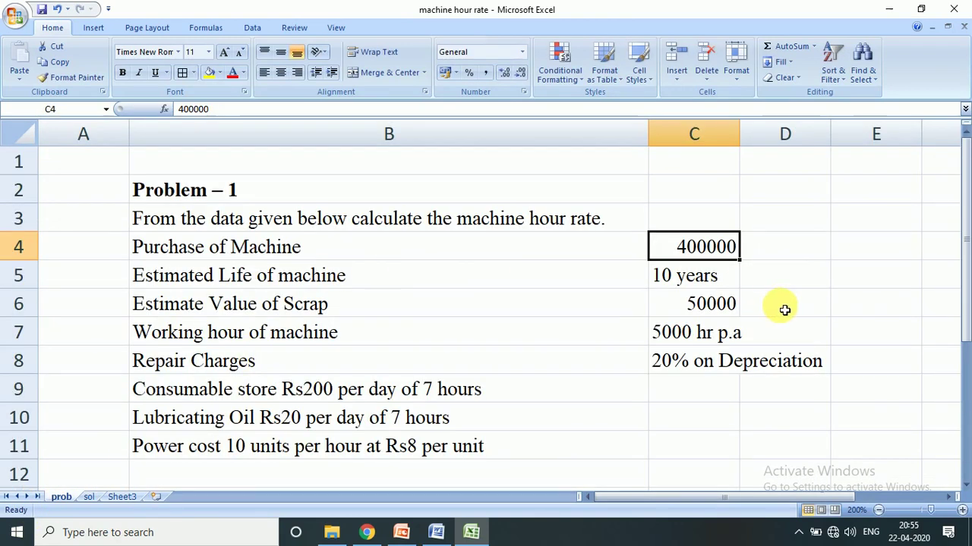
left_click(90, 497)
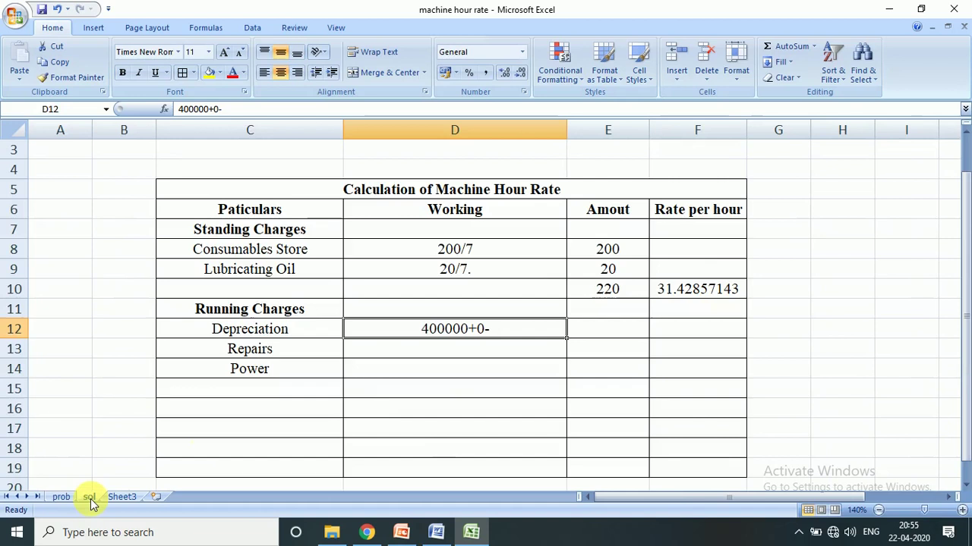
type("4000")
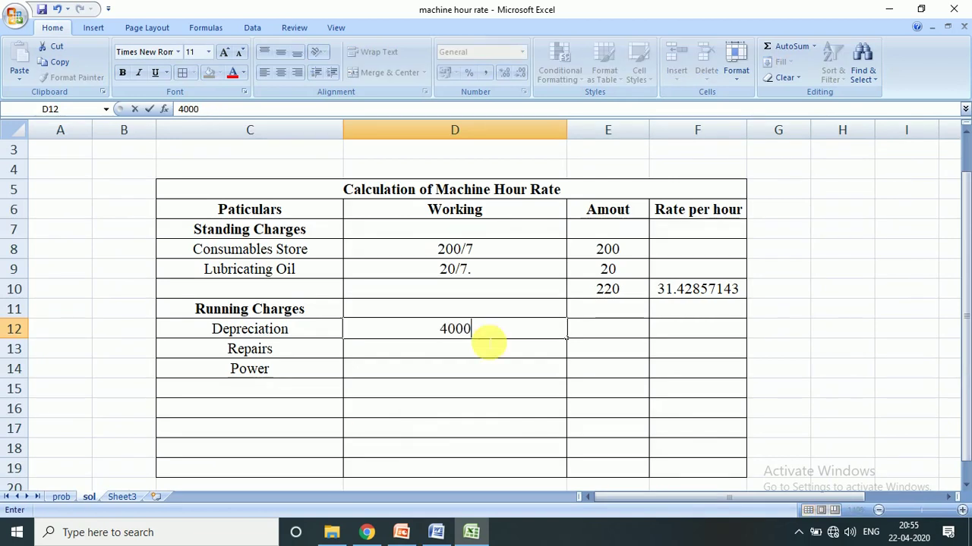
type("00+0")
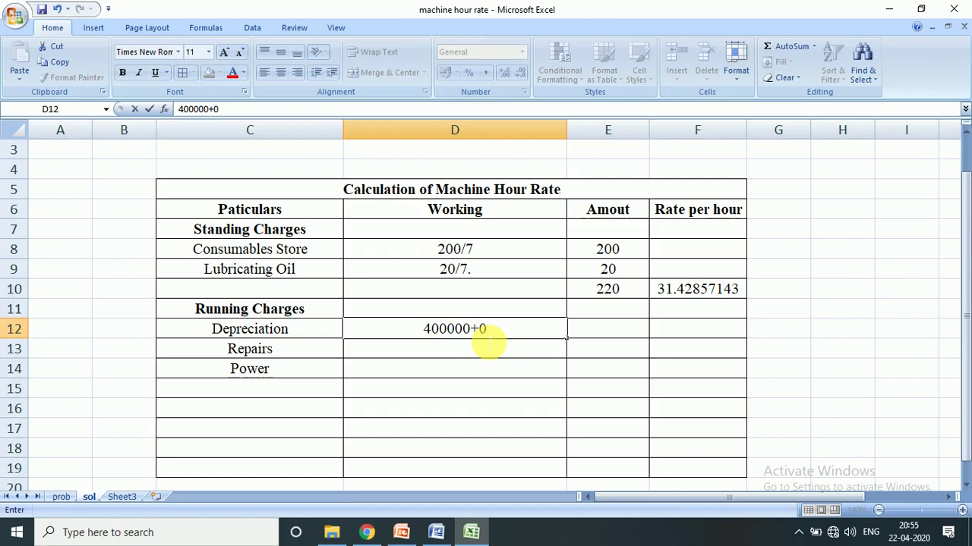
type("-50000")
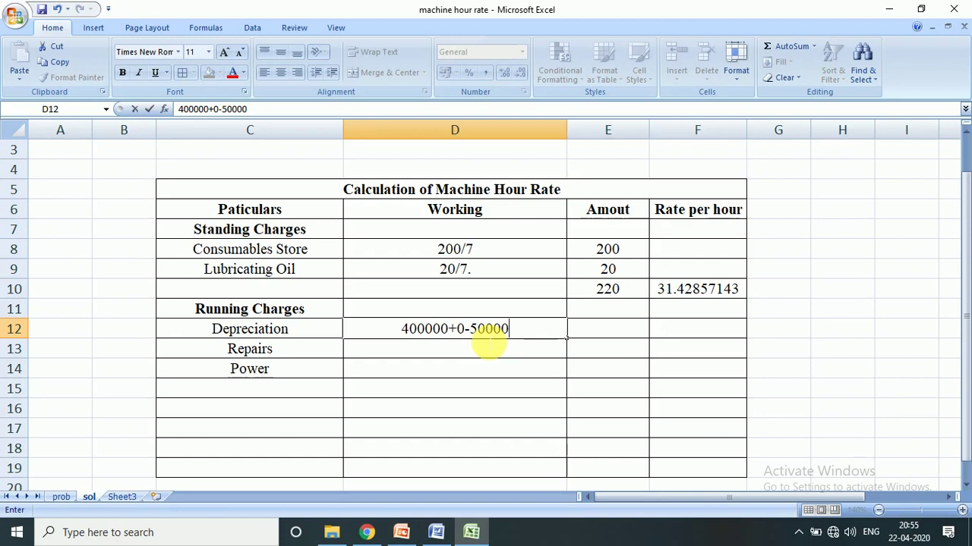
type("=")
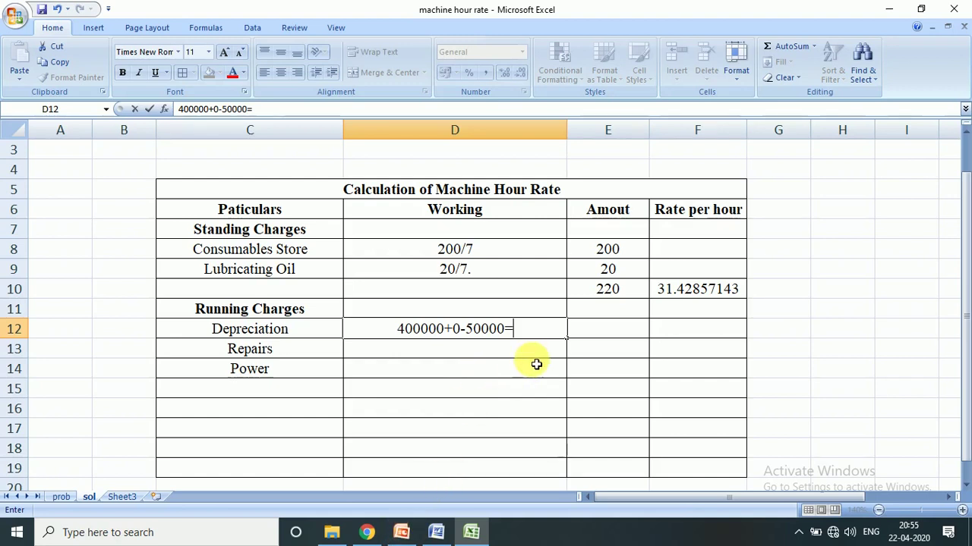
- Look up the yearly working hours in the prob sheet and calculate the machine's lifetime hours in G12 with =5000*10
key("ctrl+Page_Up")
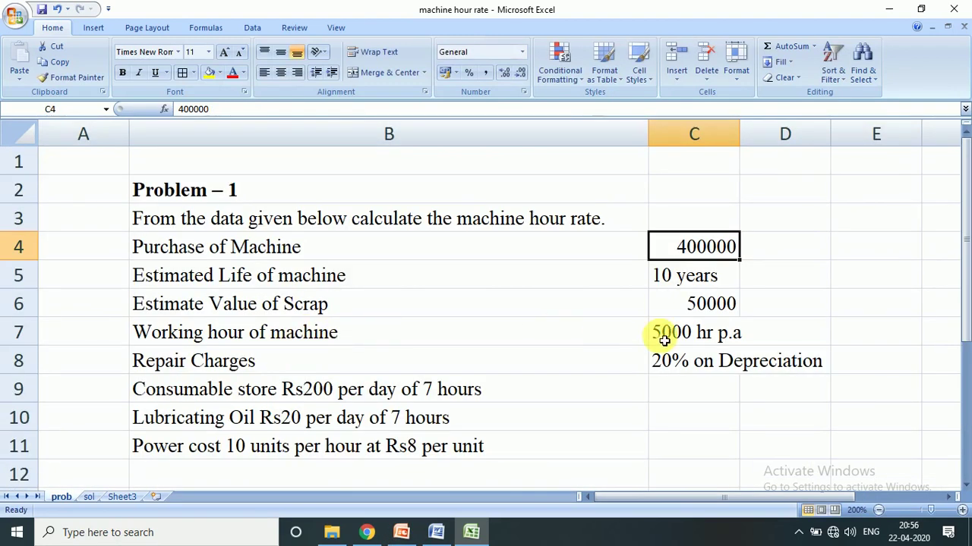
left_click(667, 340)
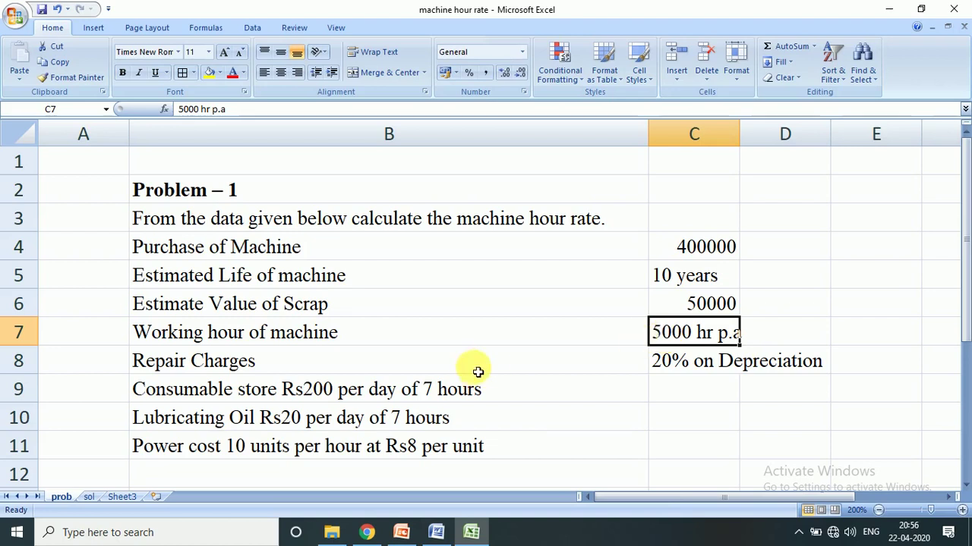
left_click(89, 497)
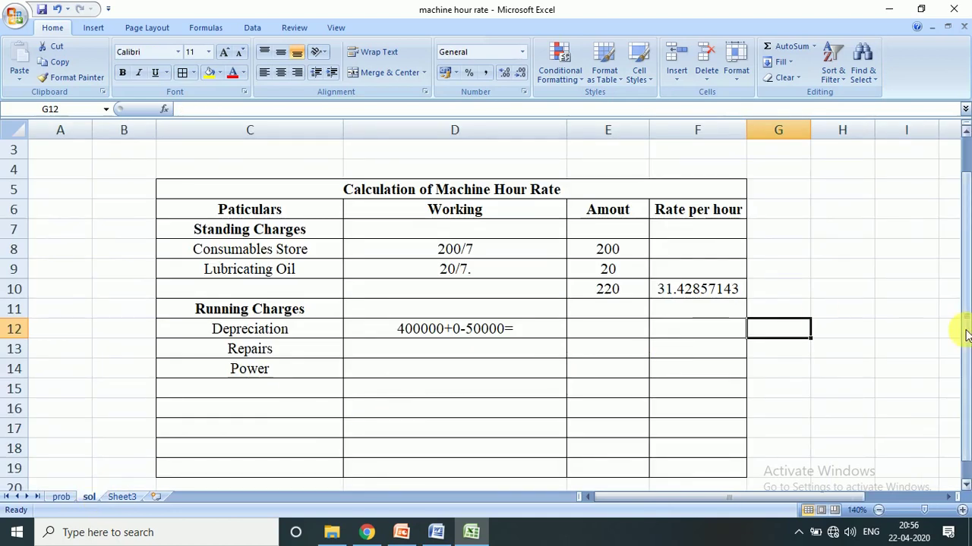
type("=5000")
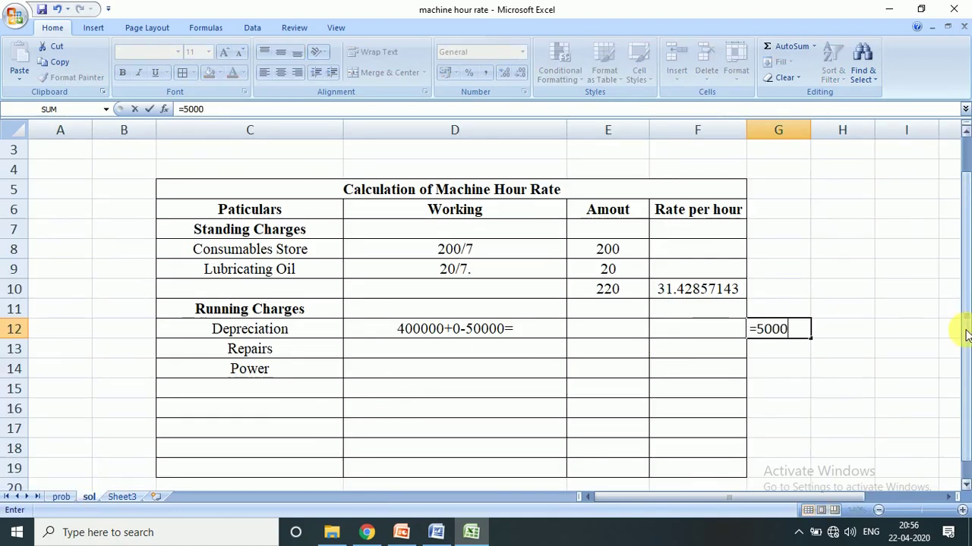
type("*10")
key("Return")
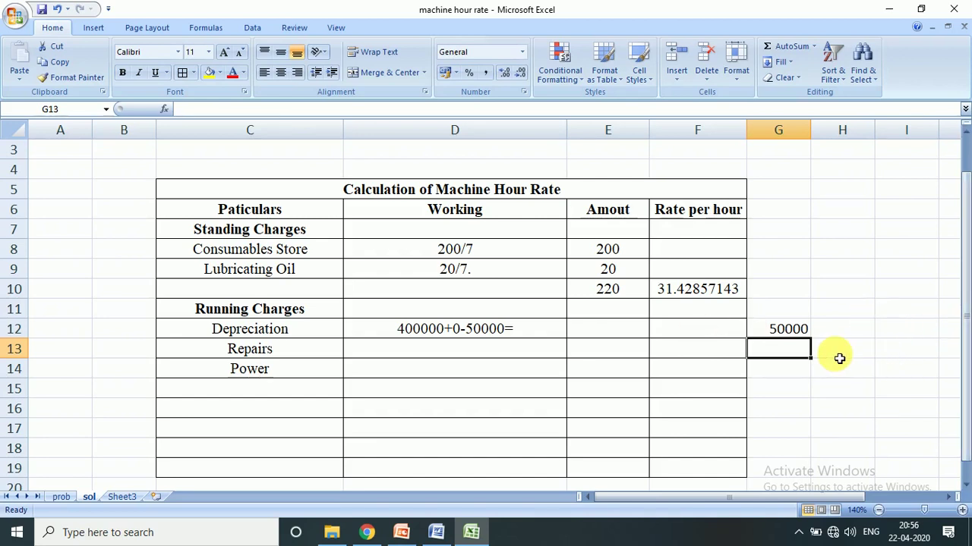
- Calculate the hourly depreciation in G13 with the formula =350000/50000
type("=")
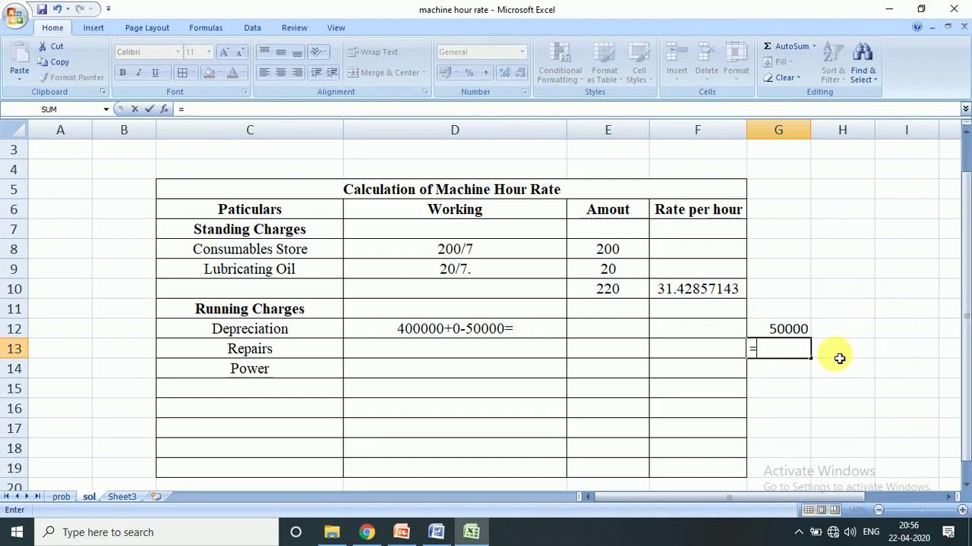
type("3500")
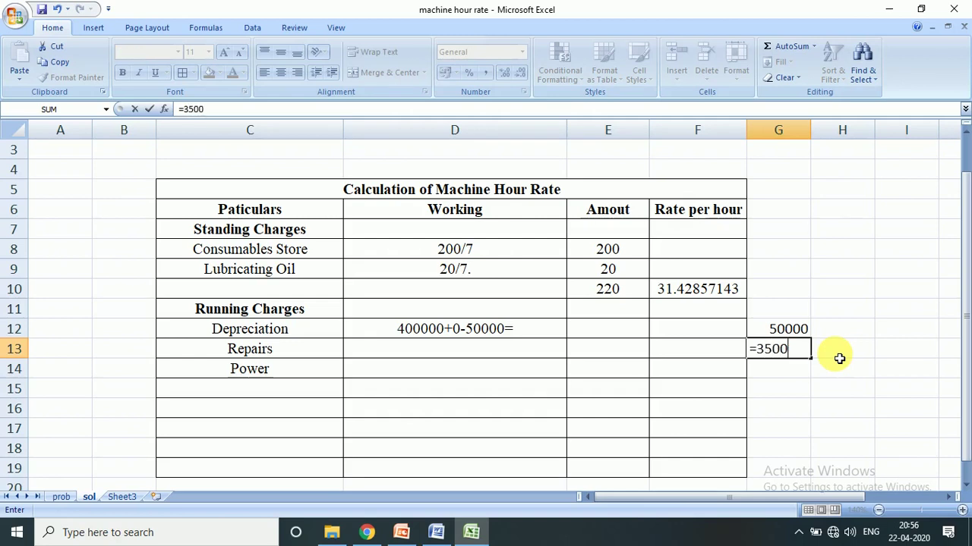
type("00/5000")
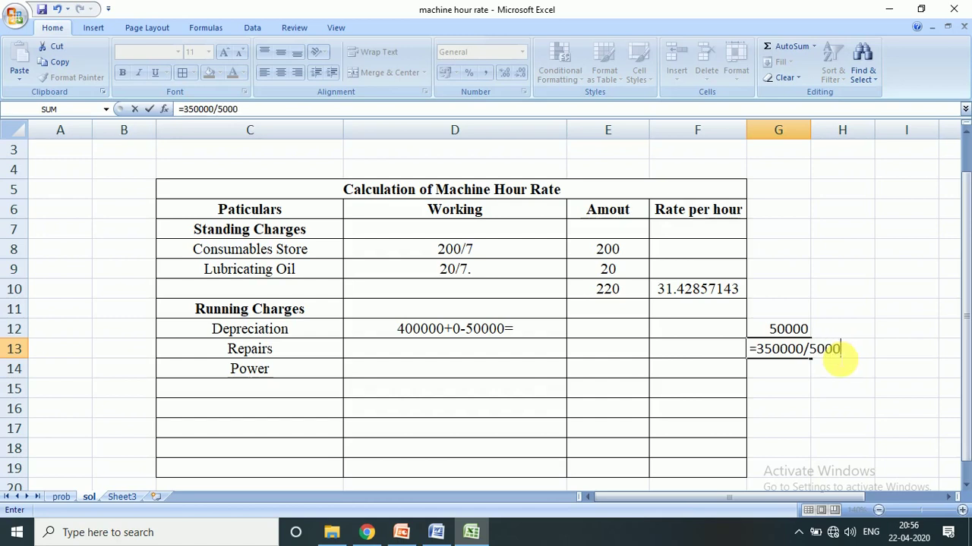
type("0")
key("Return")
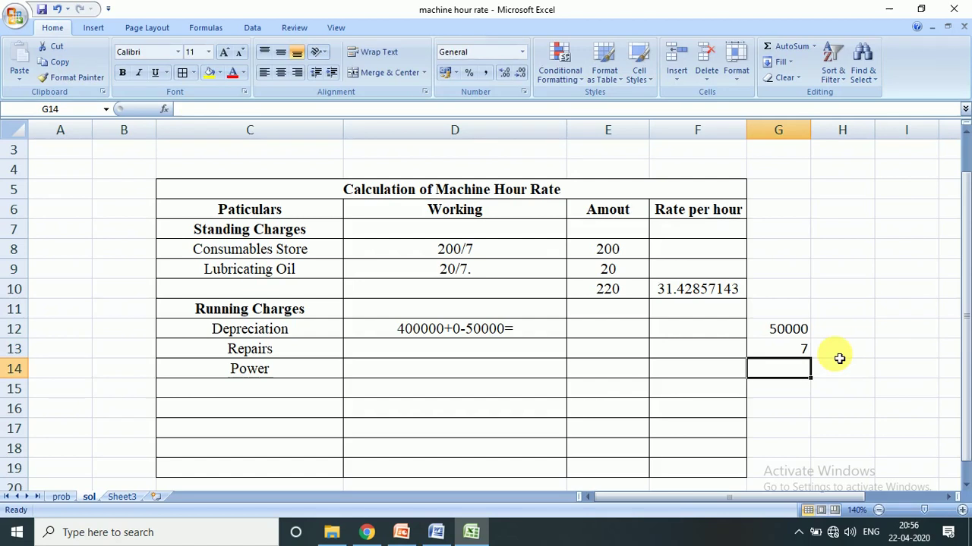
key("Up")
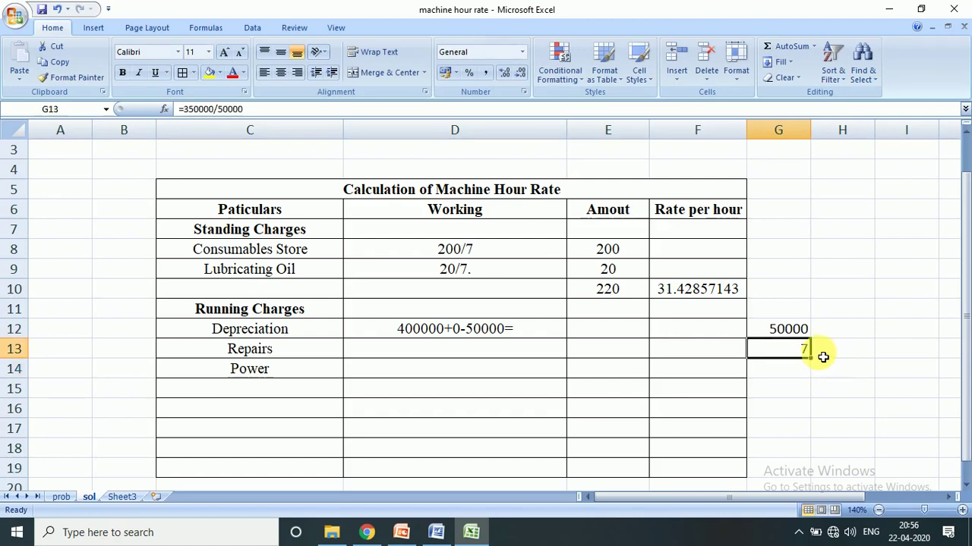
- Enter 7 as the Depreciation rate per hour in F12
left_click(676, 331)
type("7")
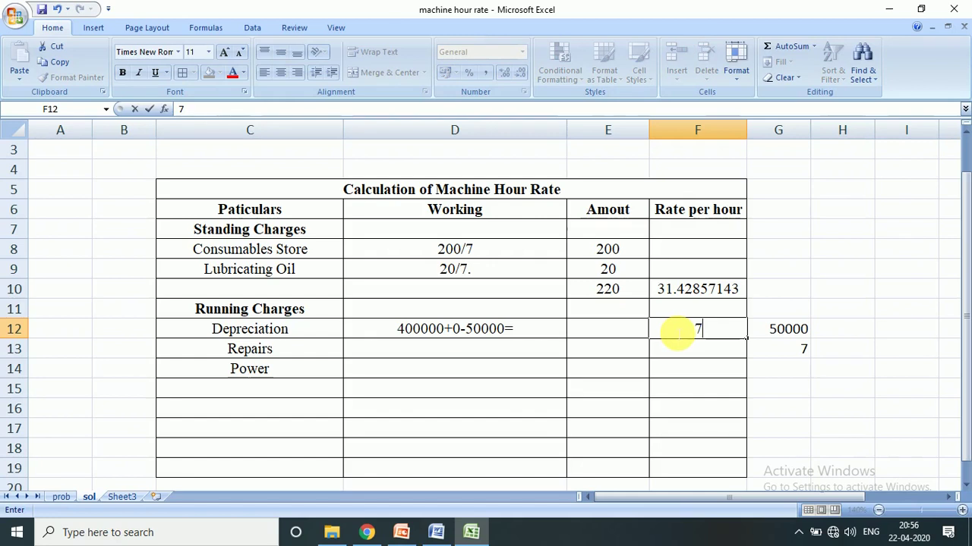
key("Return")
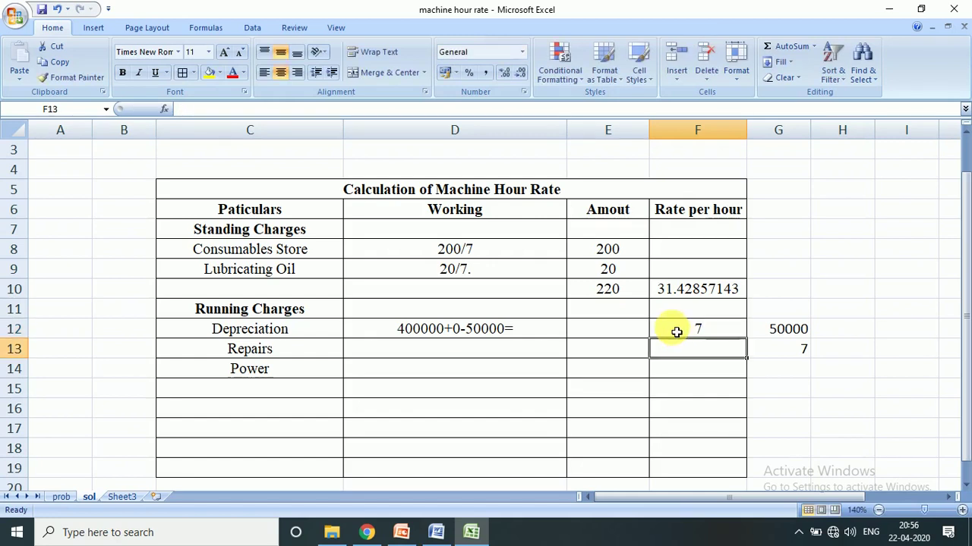
- Clear the helper calculations for lifetime hours and hourly depreciation from G12 and G13
left_click(782, 334)
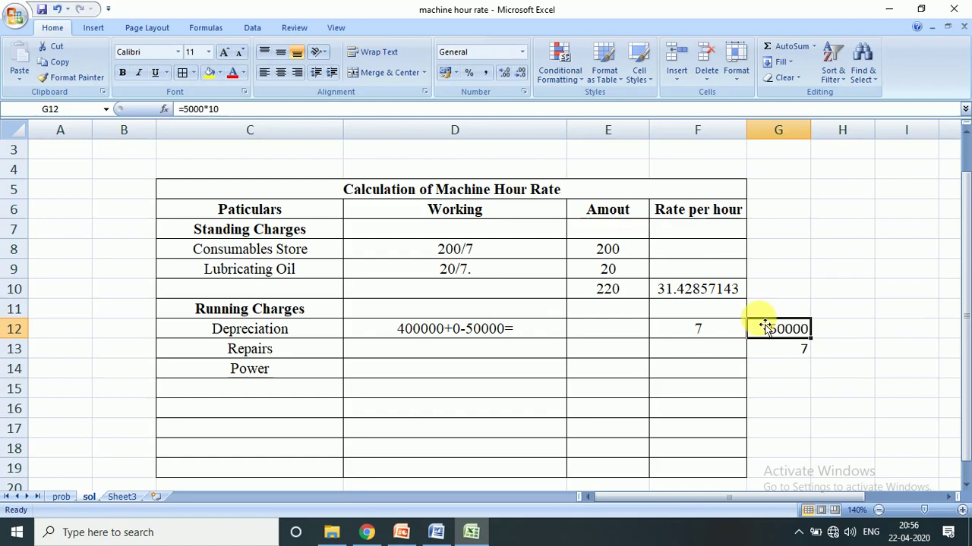
key("BackSpace")
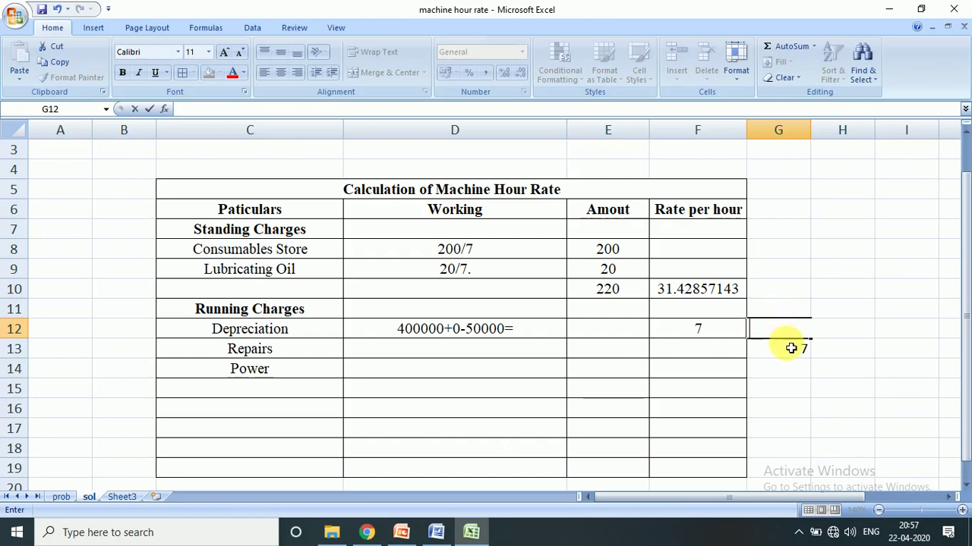
left_click(794, 353)
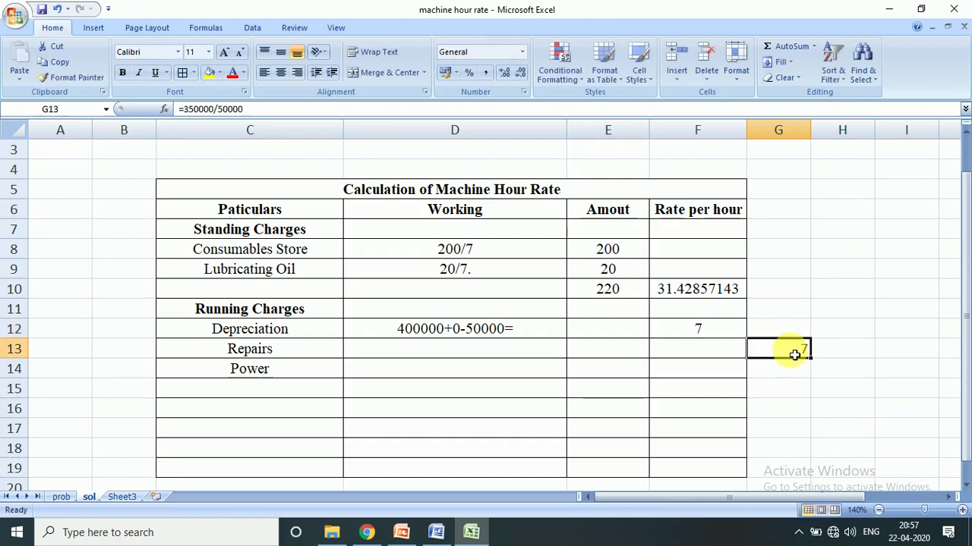
key("Delete")
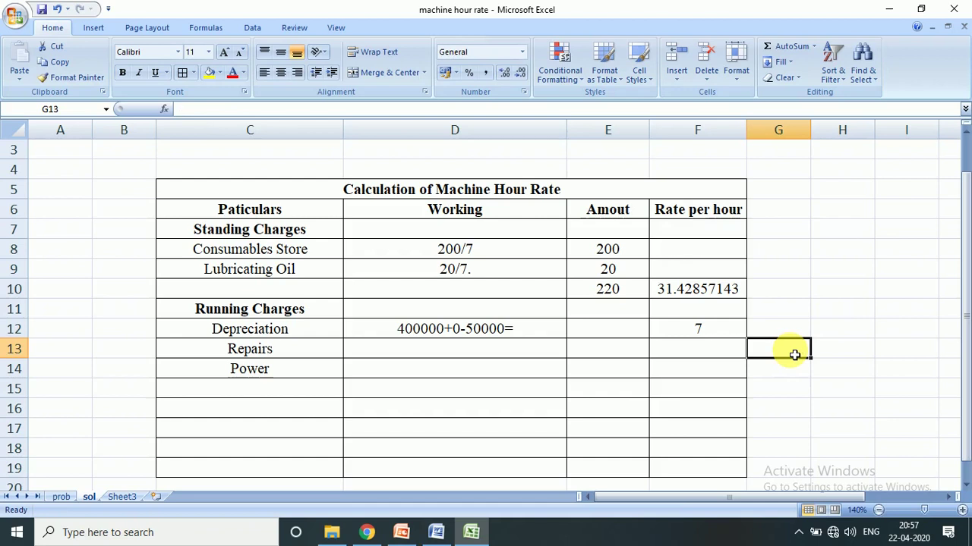
- Enter the hourly depreciation of 7 as the Repairs working in D13
left_click(706, 333)
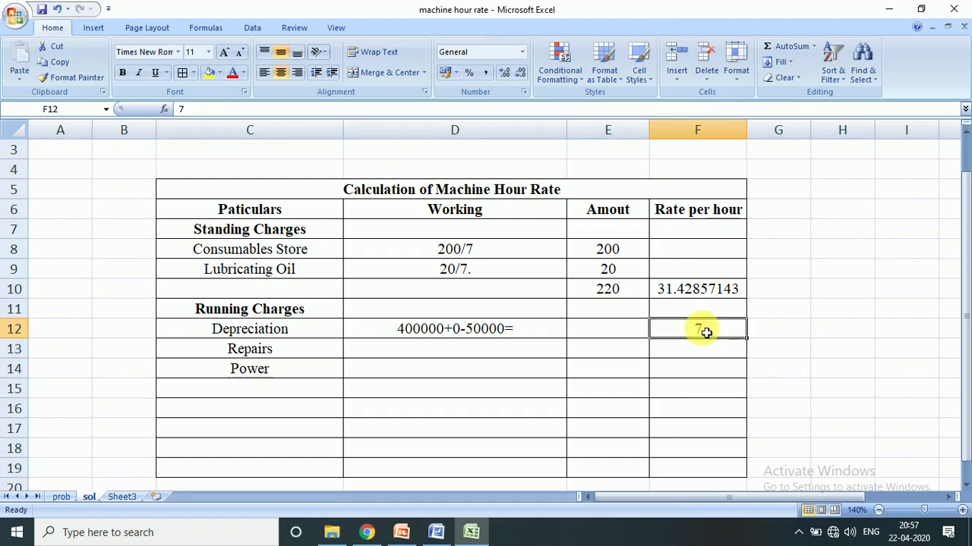
left_click(488, 353)
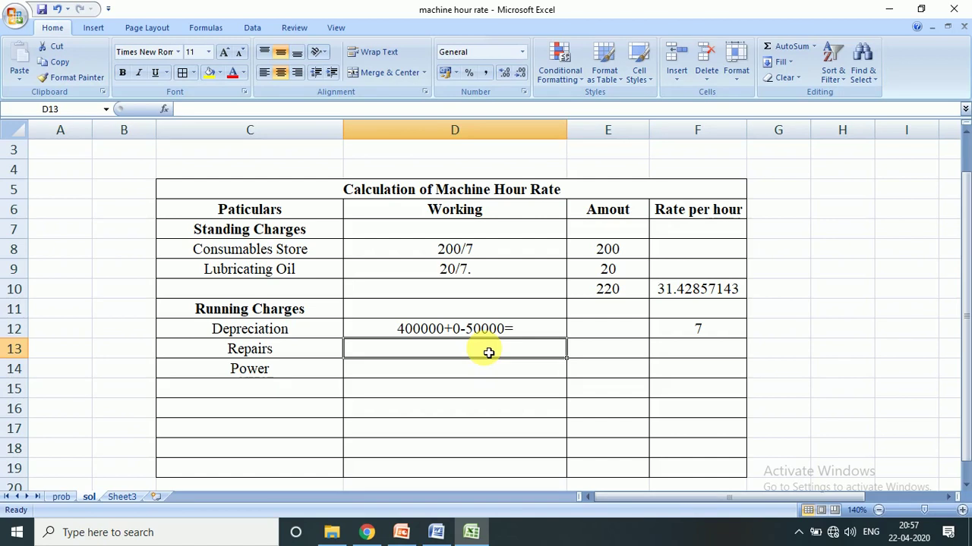
type("7")
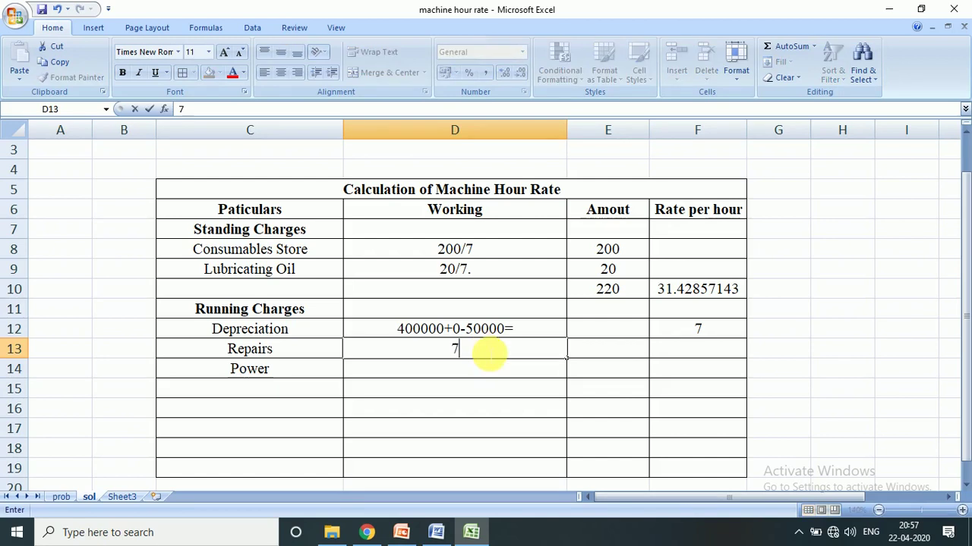
- Check the repair charges in the prob sheet and calculate the Repairs rate per hour in F13 with =7*20%
left_click(66, 498)
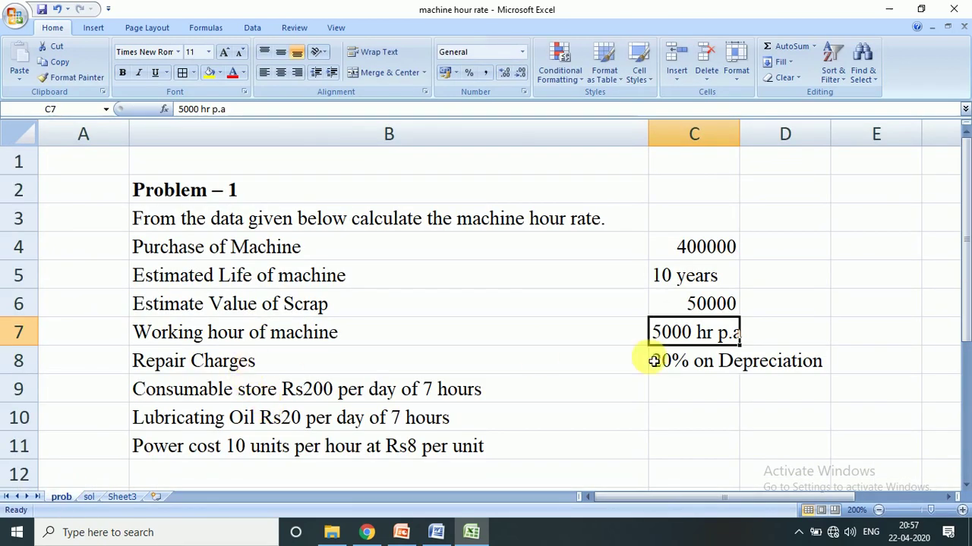
left_click(88, 498)
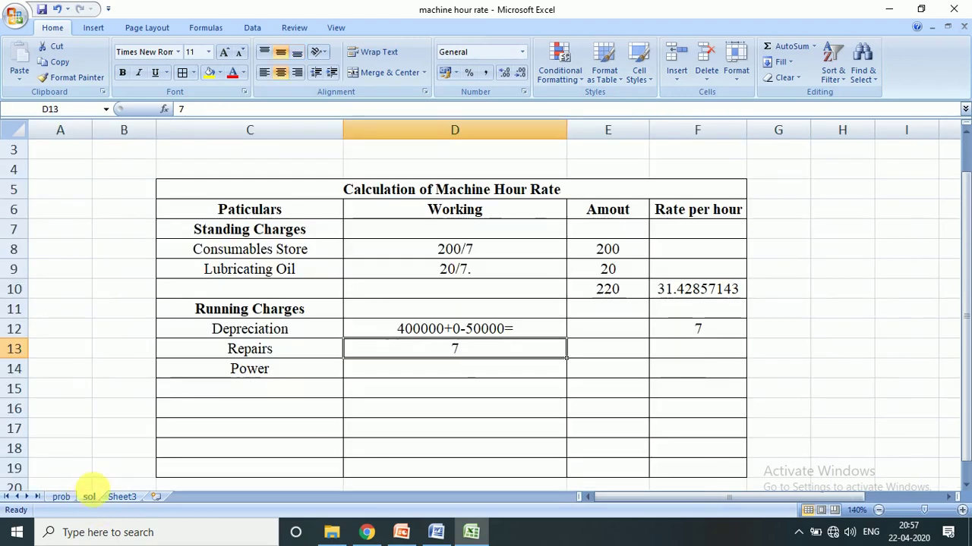
left_click(707, 355)
type("=")
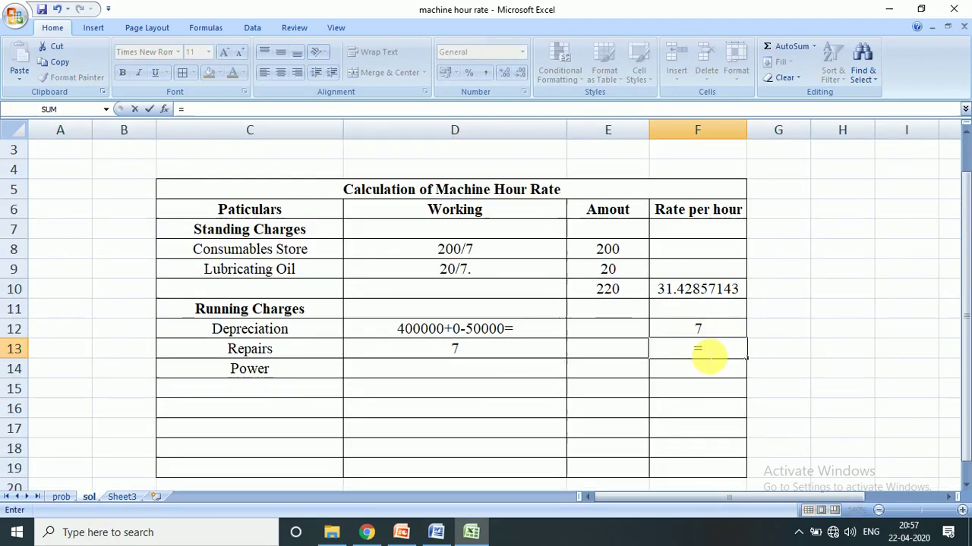
type("7*20%")
key("Return")
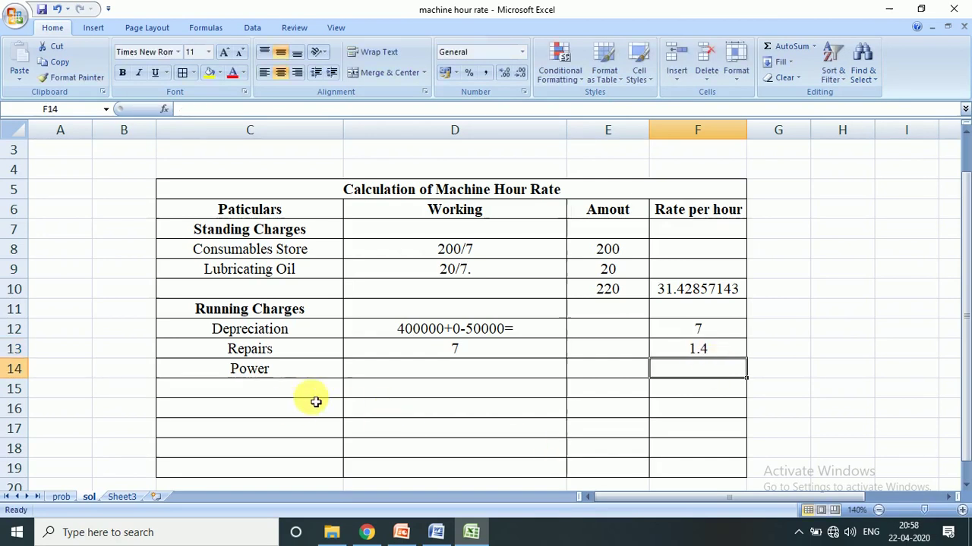
- Look up the power cost in the prob sheet and enter the Power working in D14 as 10 X 8
left_click(305, 374)
left_click(412, 370)
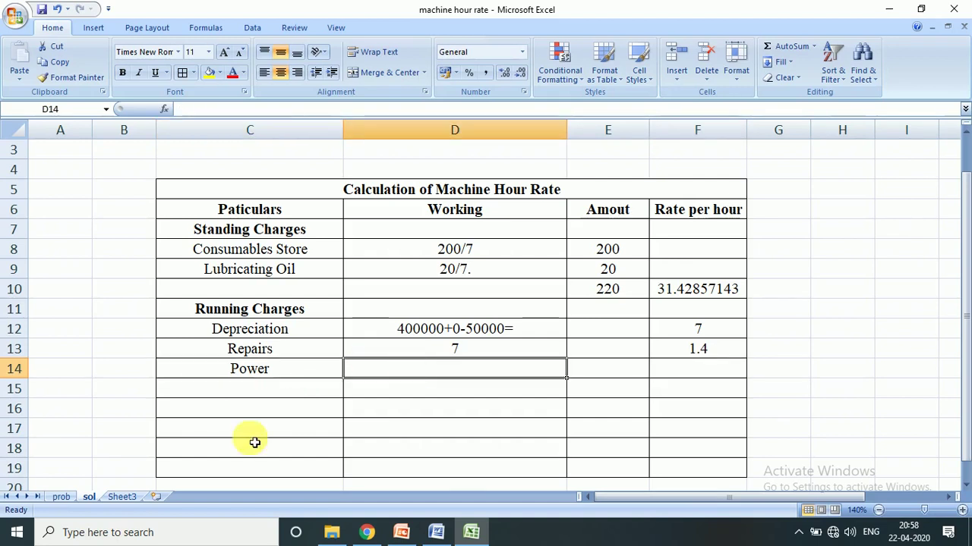
left_click(63, 497)
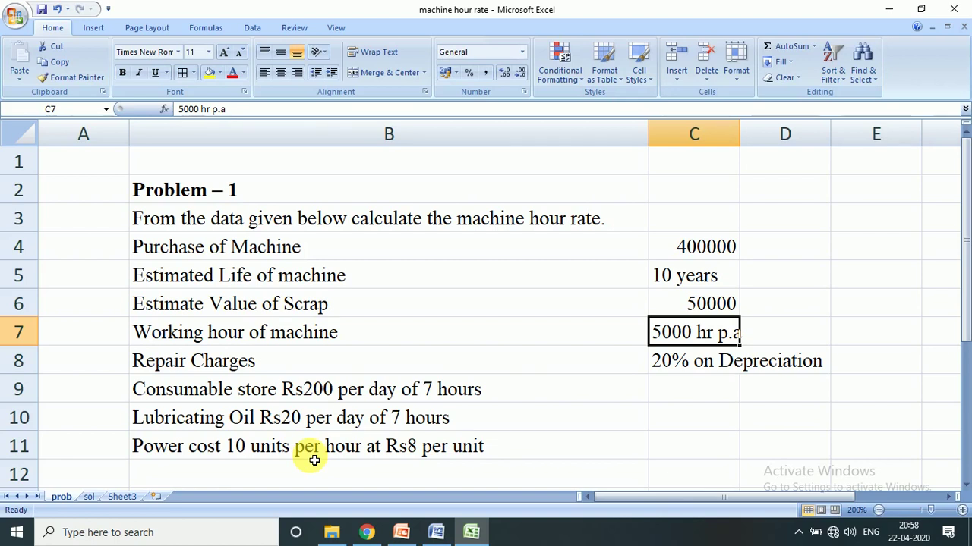
left_click(92, 497)
type("10")
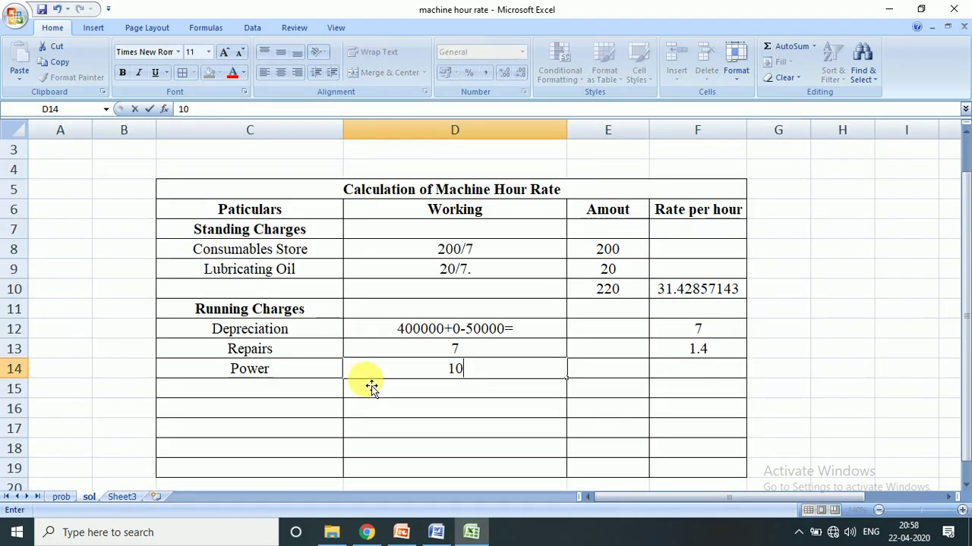
type("*8")
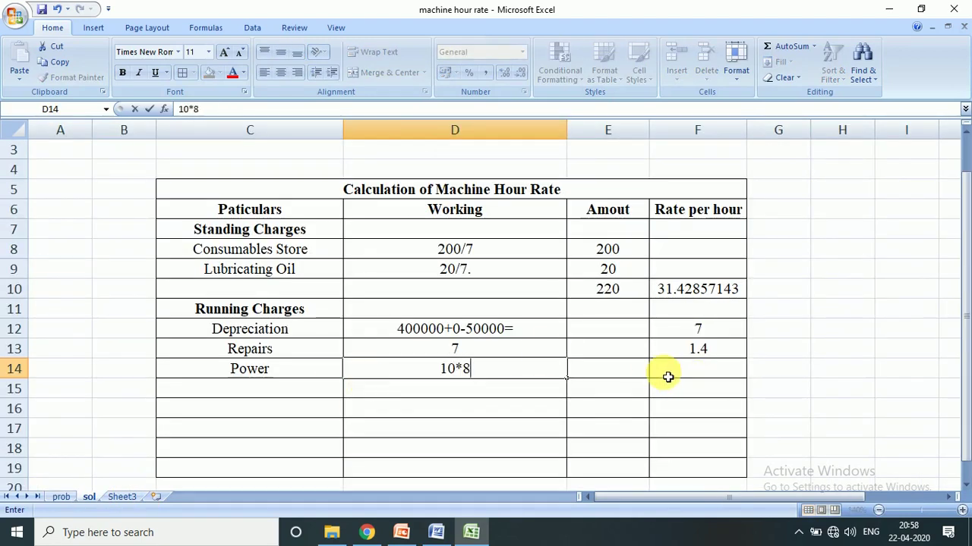
key("BackSpace")
key("BackSpace")
type("X 8")
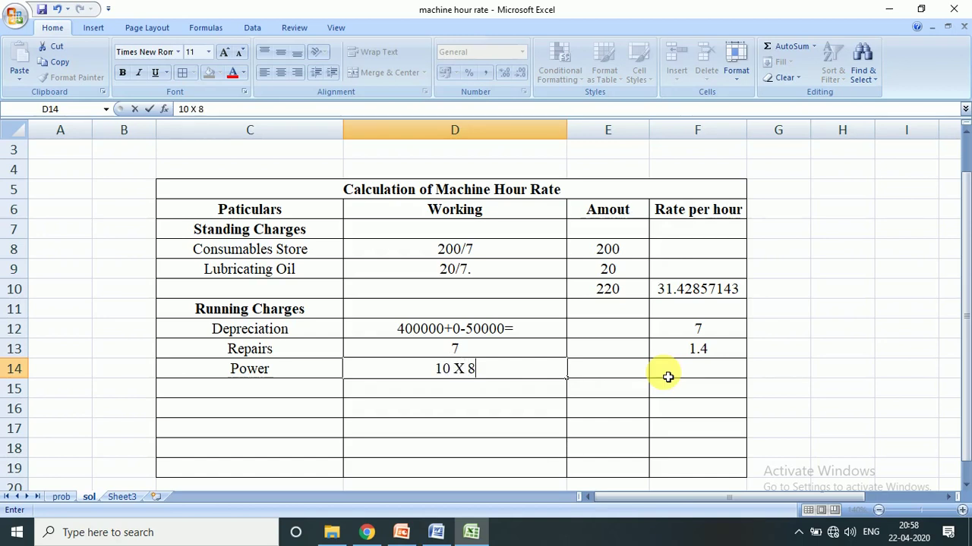
key("Tab")
- Calculate the Power rate per hour in F14 with the formula =10*8
left_click(667, 377)
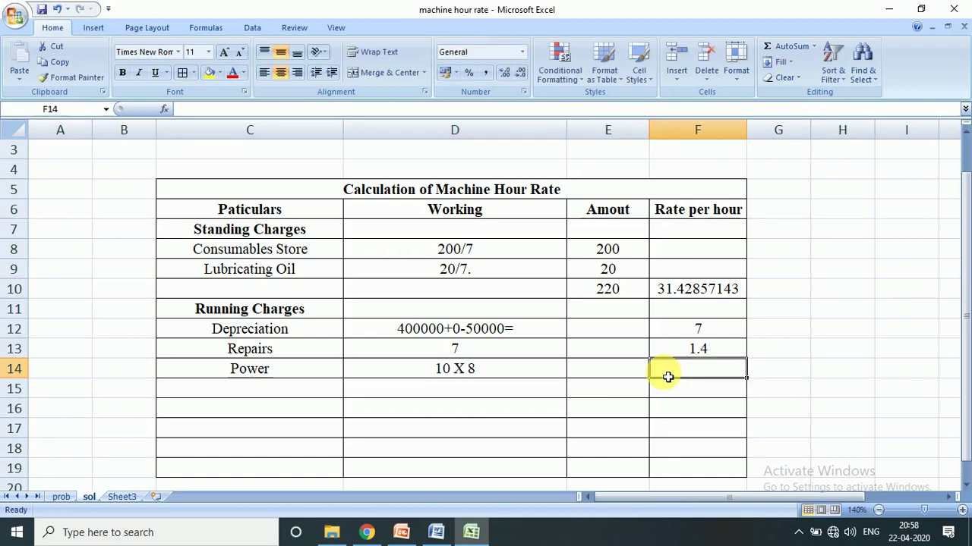
type("=10")
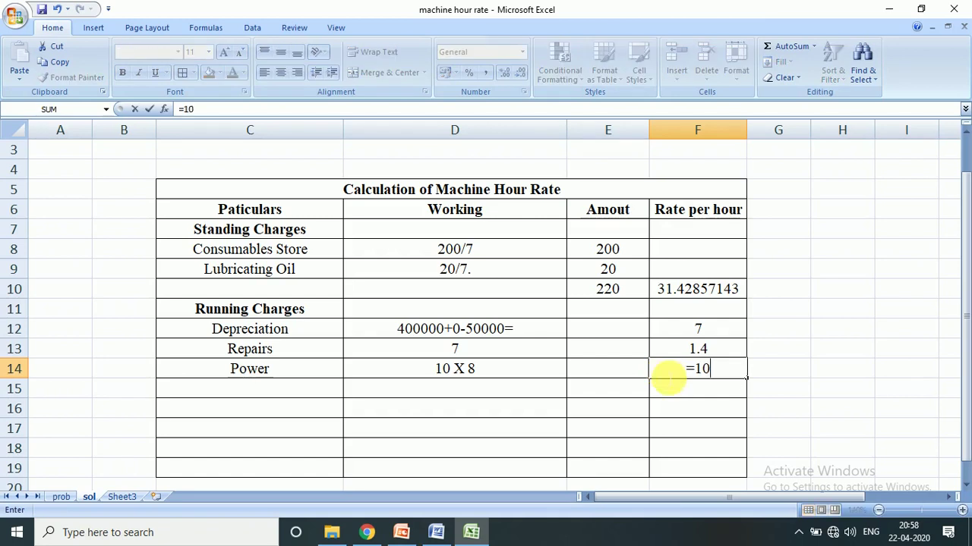
type("*8")
key("Return")
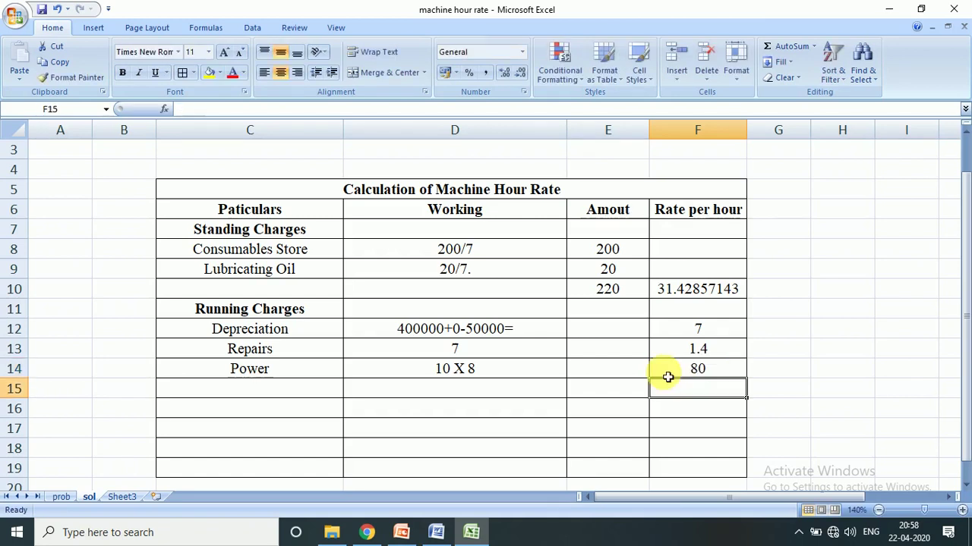
- Total the standing and running rates per hour in F16 with =sum(F10:F14)
key("Return")
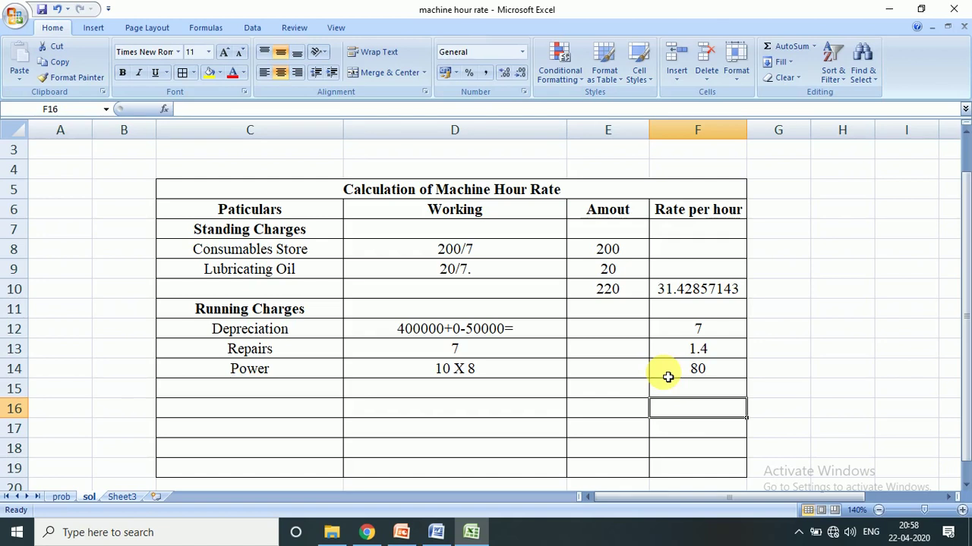
type("=")
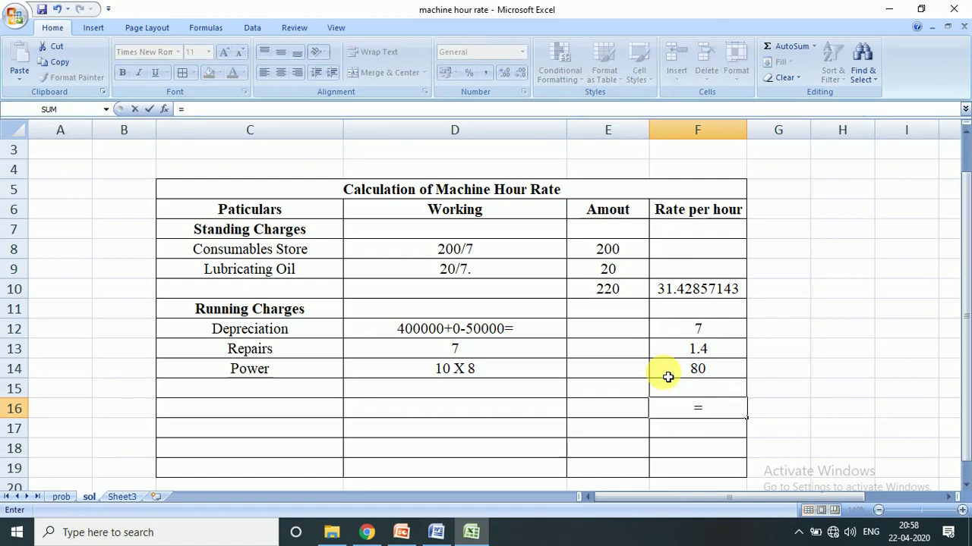
type("sum(")
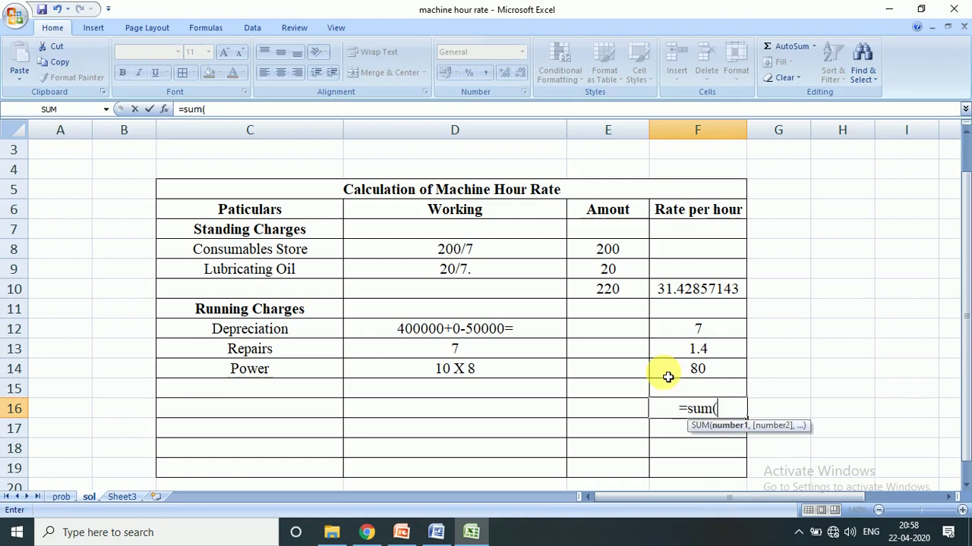
key("Up")
key("Up")
key("shift+Up")
key("shift+Up")
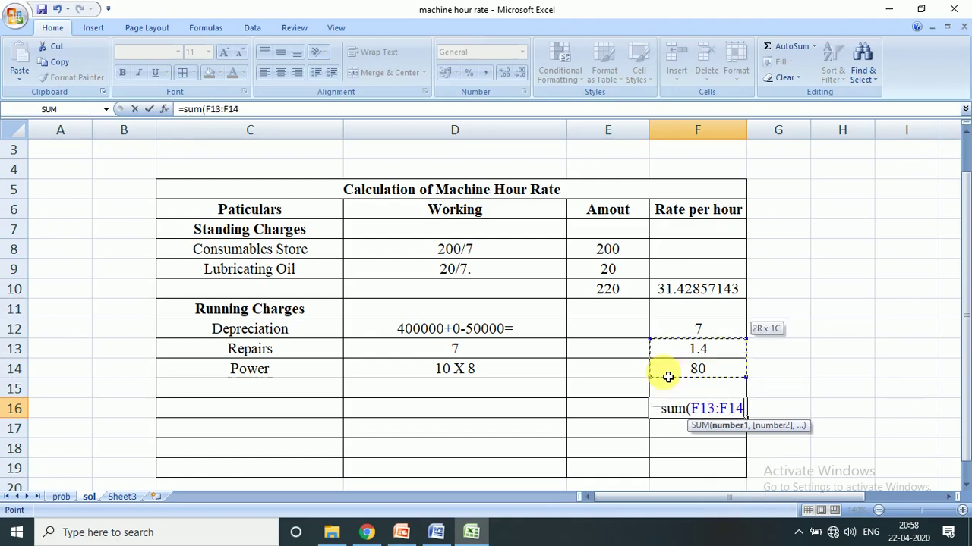
key("shift+Up")
key("shift+Up")
type(")")
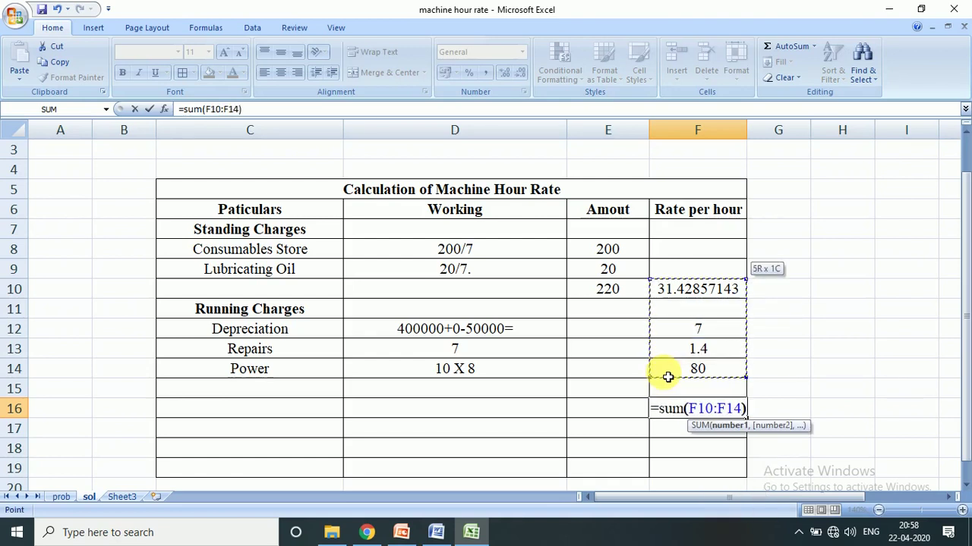
key("Return")
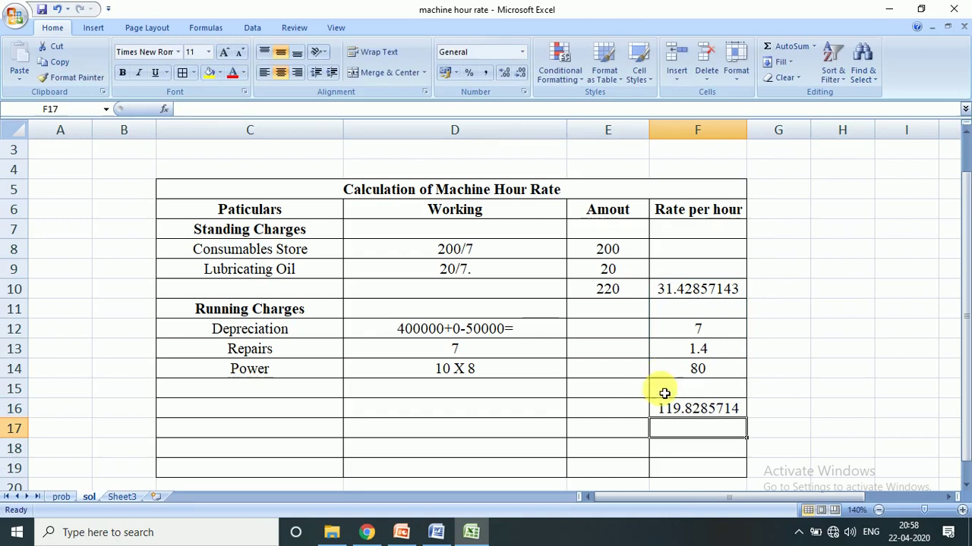
- Format the numbers in the whole Rate per hour column F to two decimal places
left_click(684, 410)
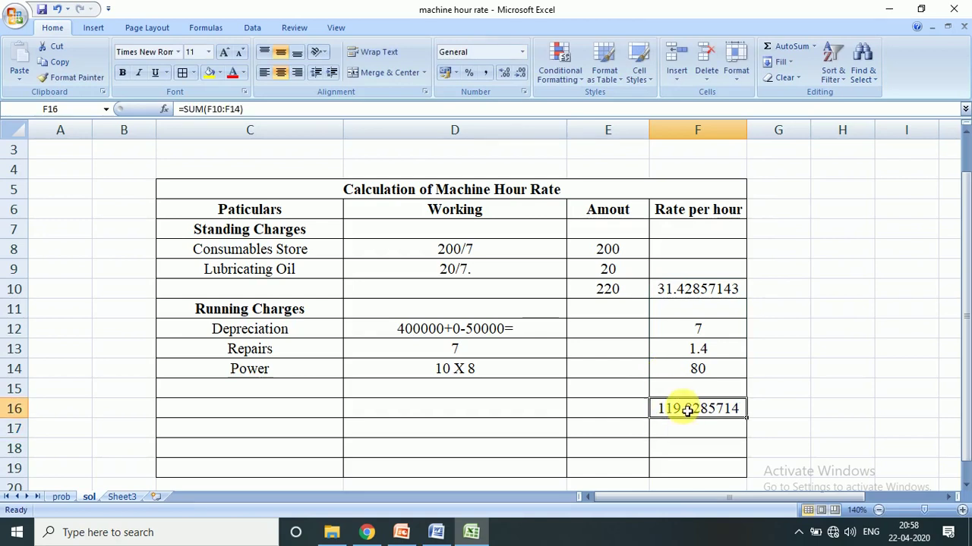
key("ctrl+space")
key("ctrl+shift+1")
- Label the total row by entering Machine Hour Rate in D16
left_click(455, 412)
type("M")
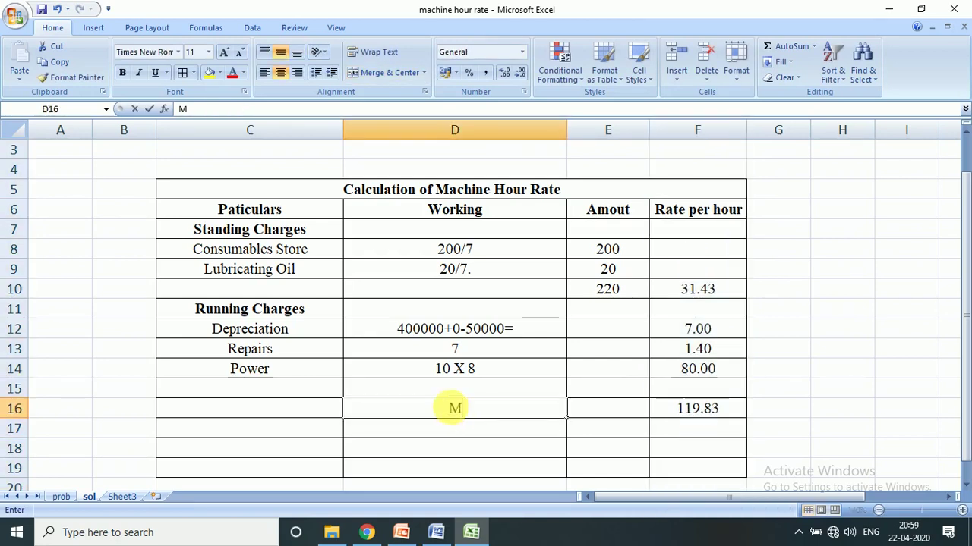
type("achine ")
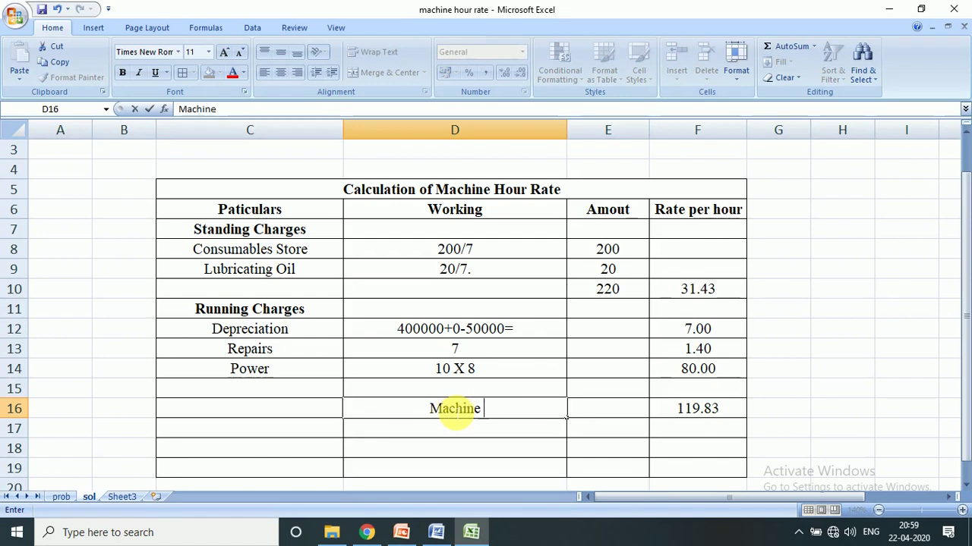
type("Houre")
key("BackSpace")
type("Rate")
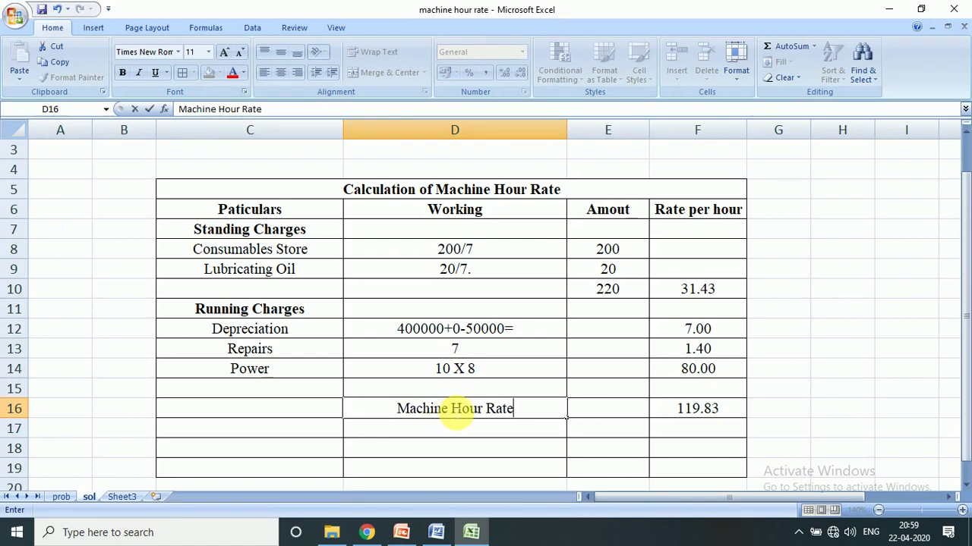
key("Tab")
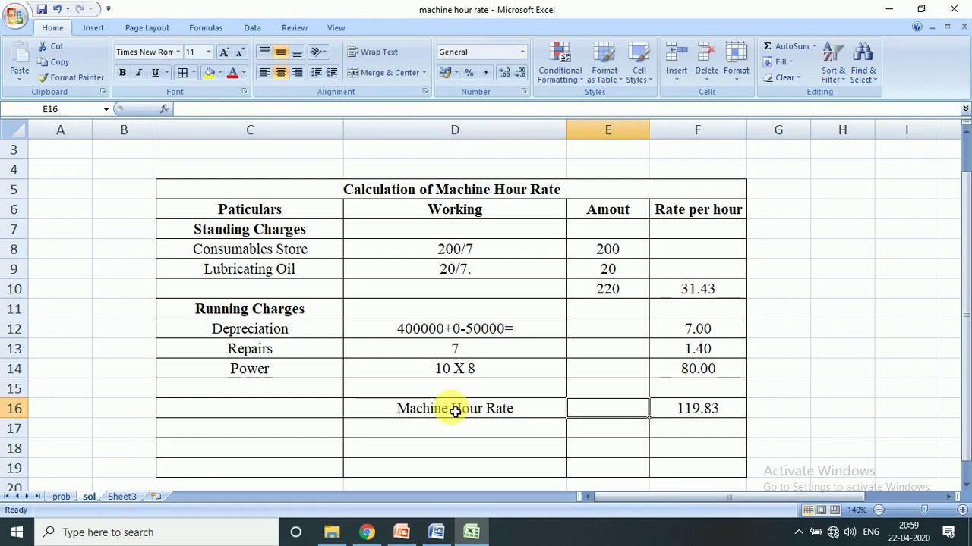
- Make the Machine Hour Rate label and its total in D16:F16 bold
key("Tab")
key("shift+Left")
key("shift+Left")
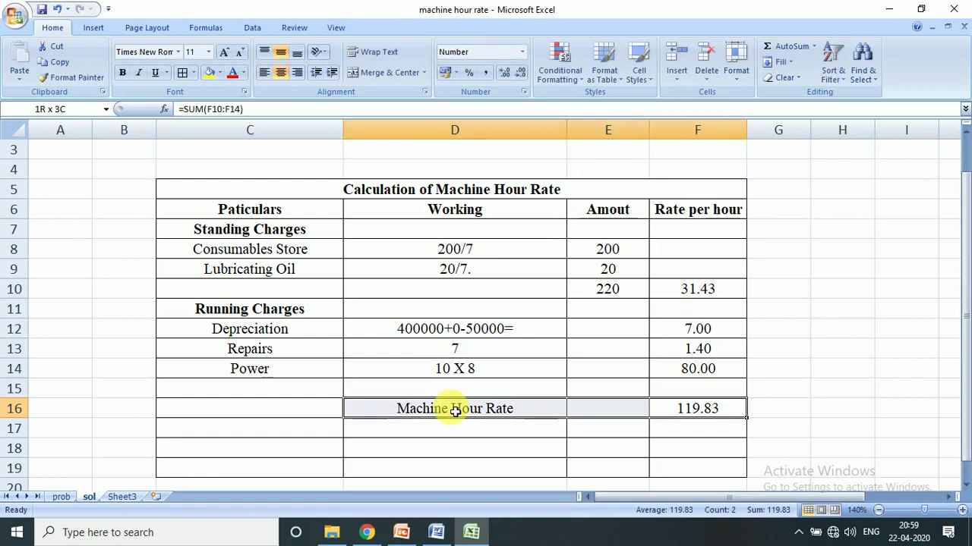
key("ctrl+b")
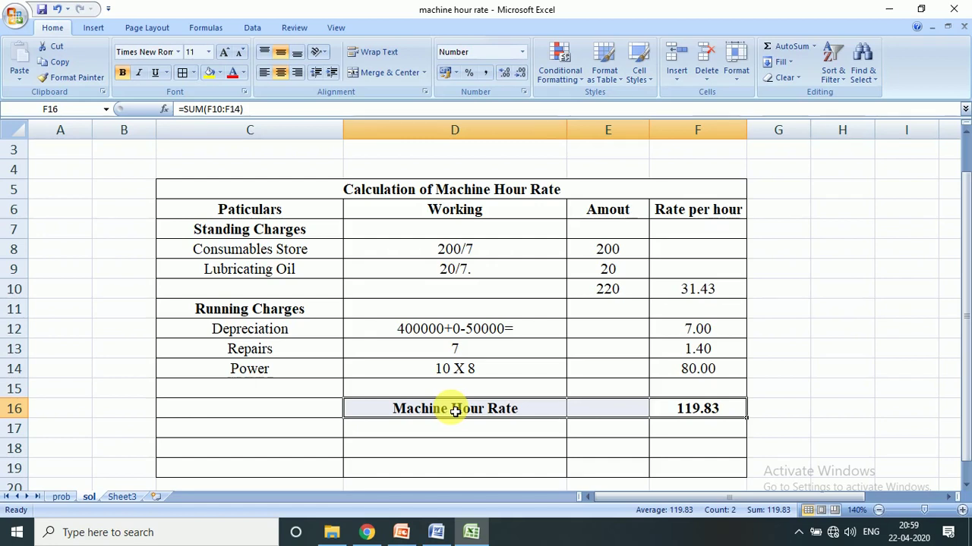
key("Up")
key("Up")
key("Up")
key("Up")
key("Up")
key("Up")
key("Up")
key("Up")
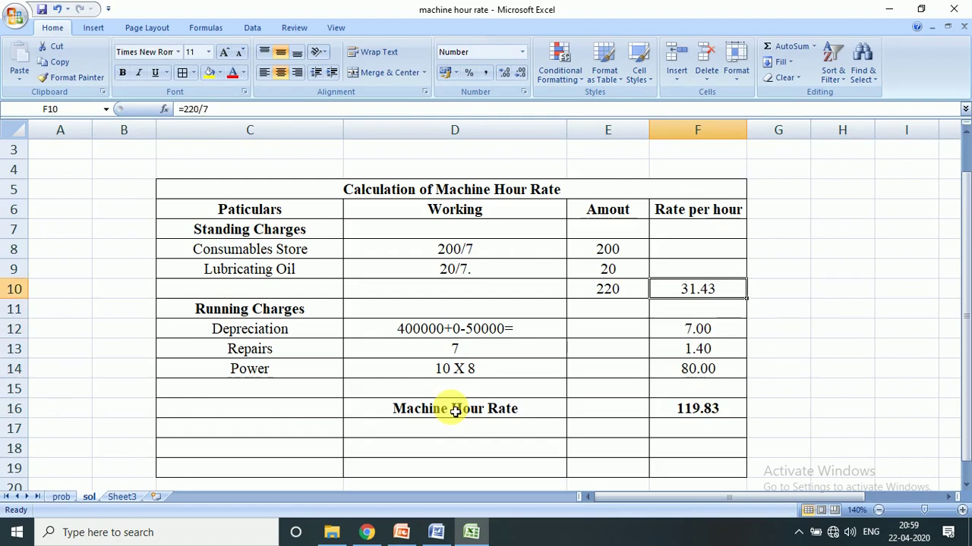
- Review the standing charges in rows 7 to 10, checking the Consumables Store and Lubricating Oil workings, amounts, subtotal and hourly rate
key("Left")
key("Left")
key("Left")
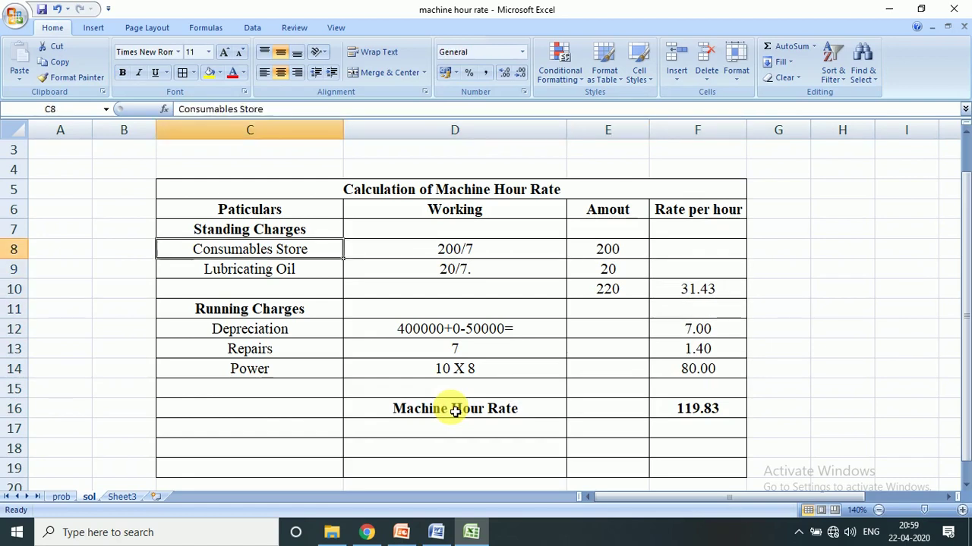
key("Up")
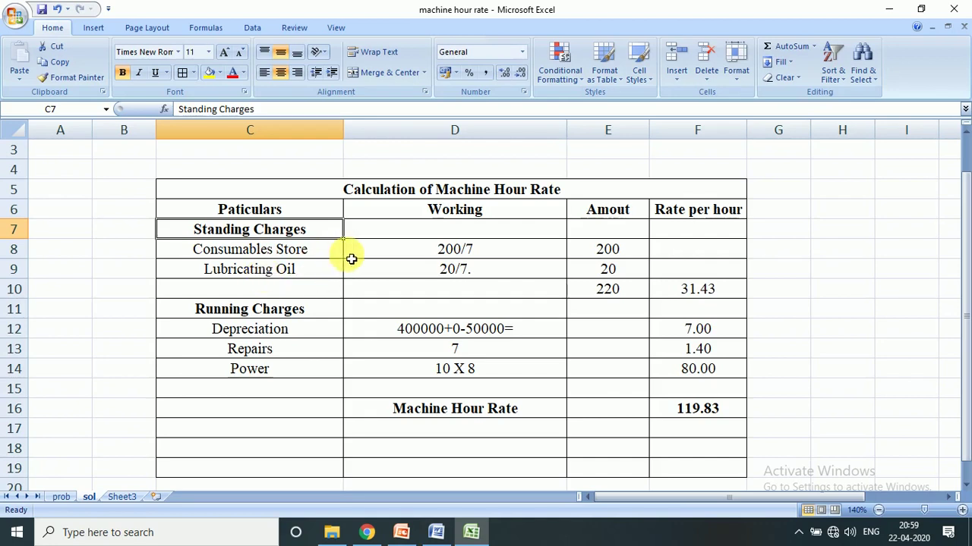
left_click(468, 252)
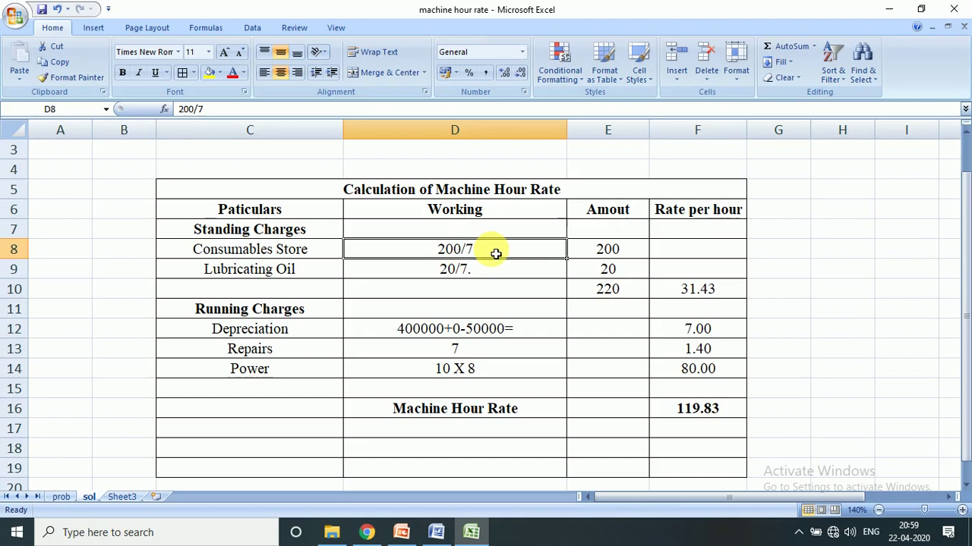
left_click(611, 251)
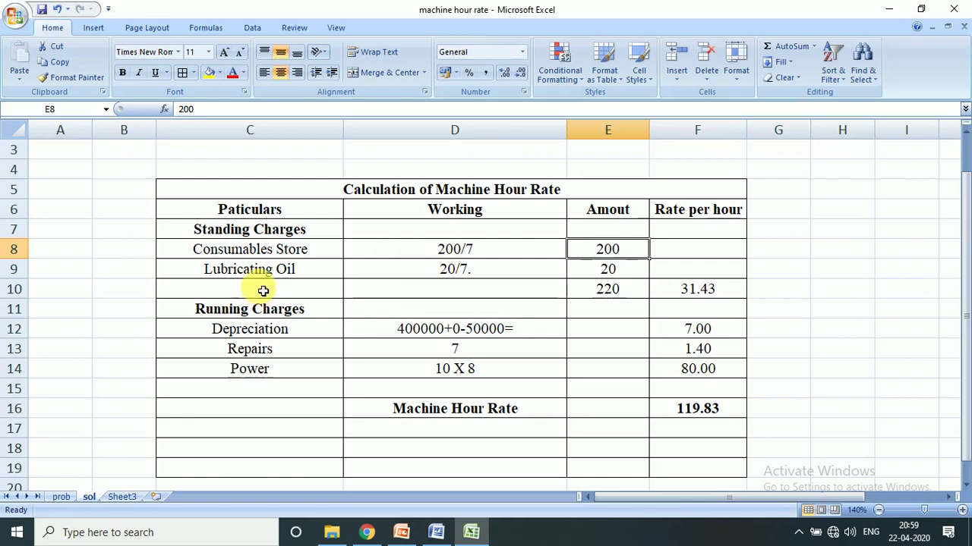
left_click(495, 278)
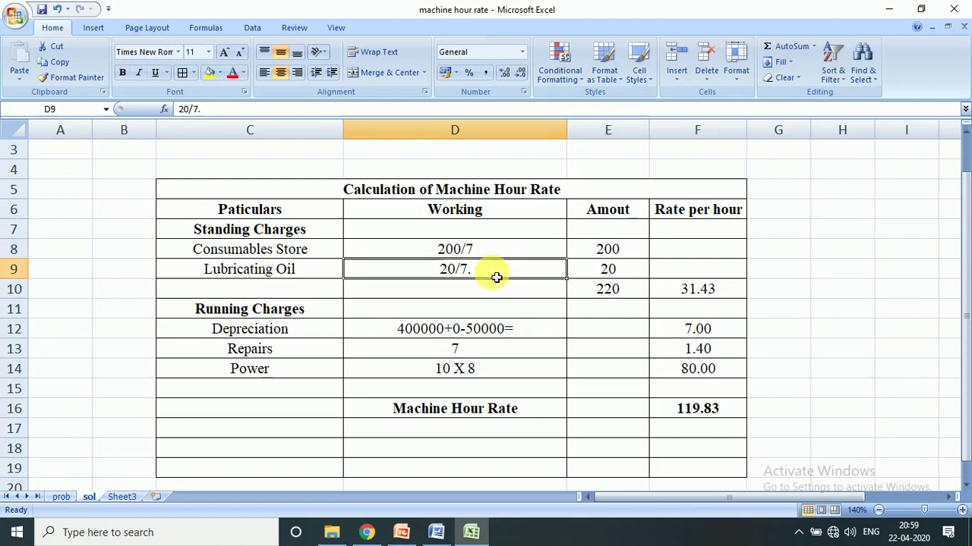
left_click(608, 273)
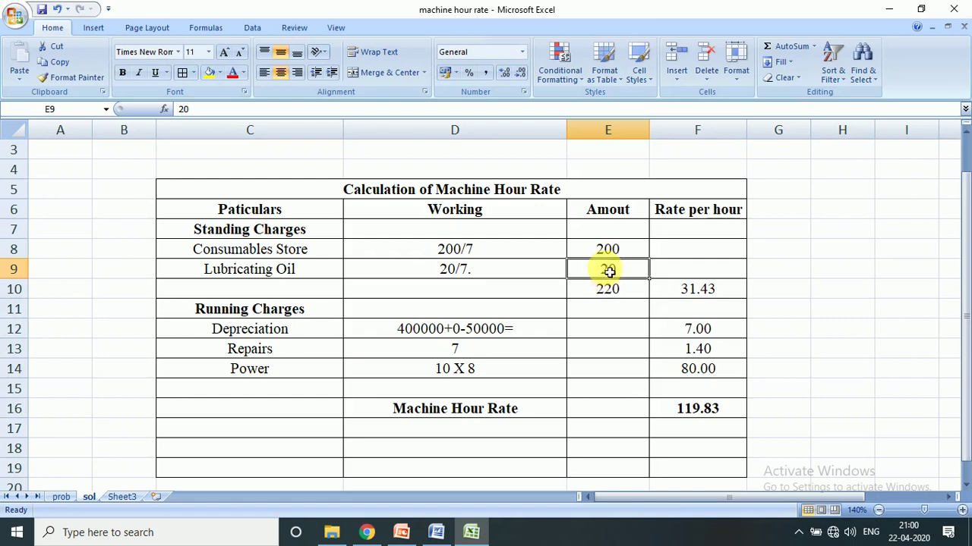
left_click(608, 299)
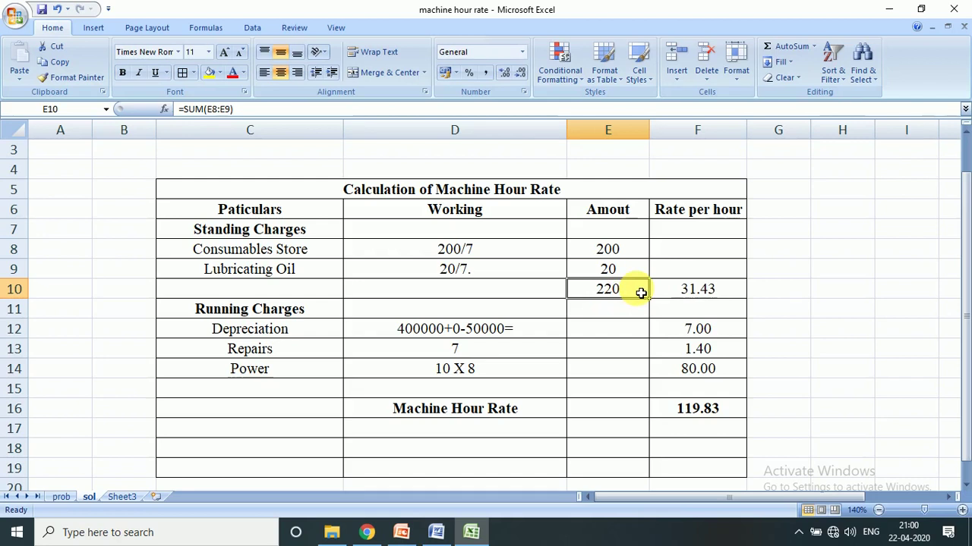
left_click(684, 291)
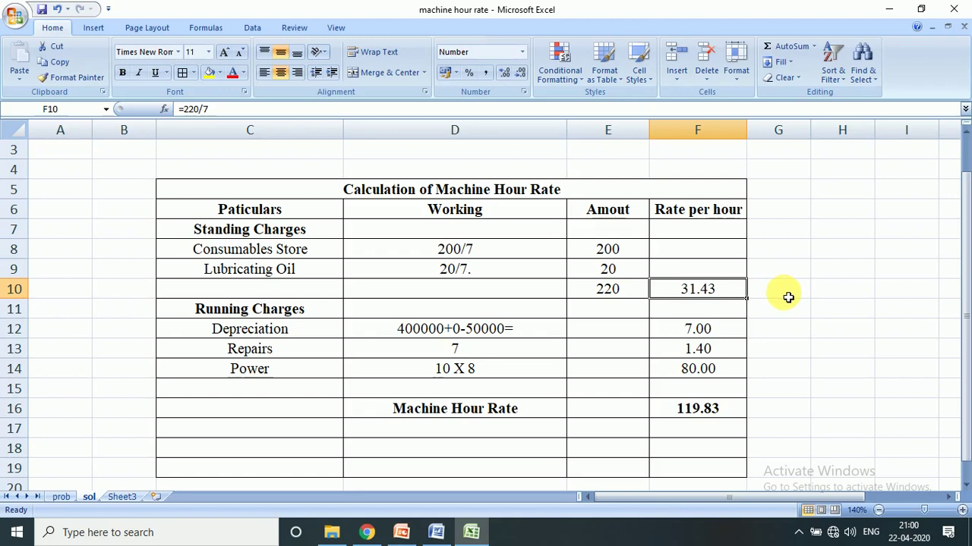
- Complete the Depreciation working in D12 so it reads 400000+0-50000=350000
left_click(399, 338)
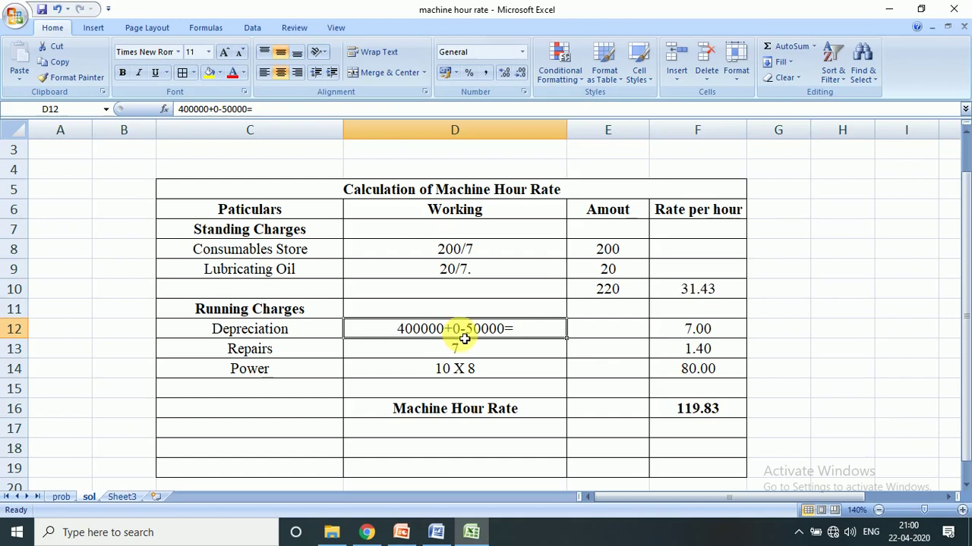
double_click(542, 331)
type("35000")
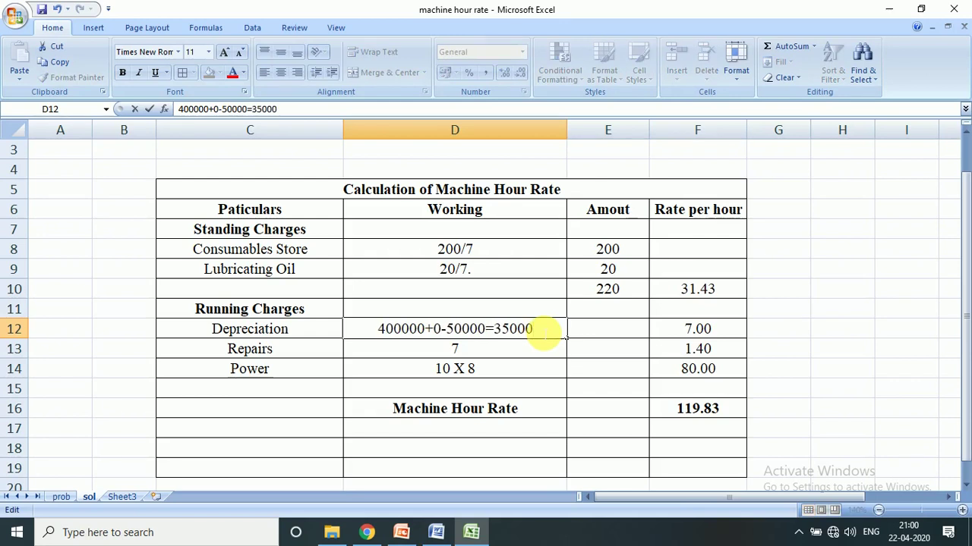
type("0")
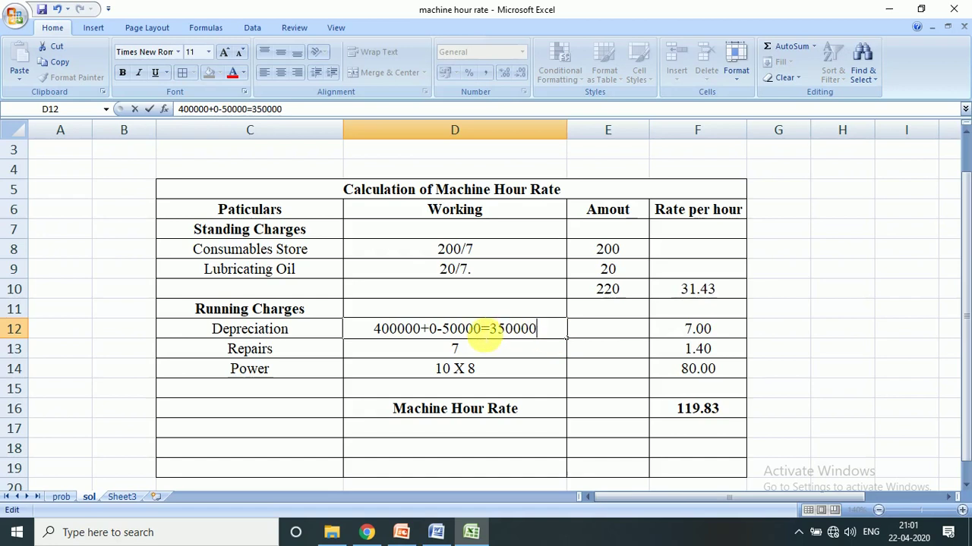
left_click(702, 329)
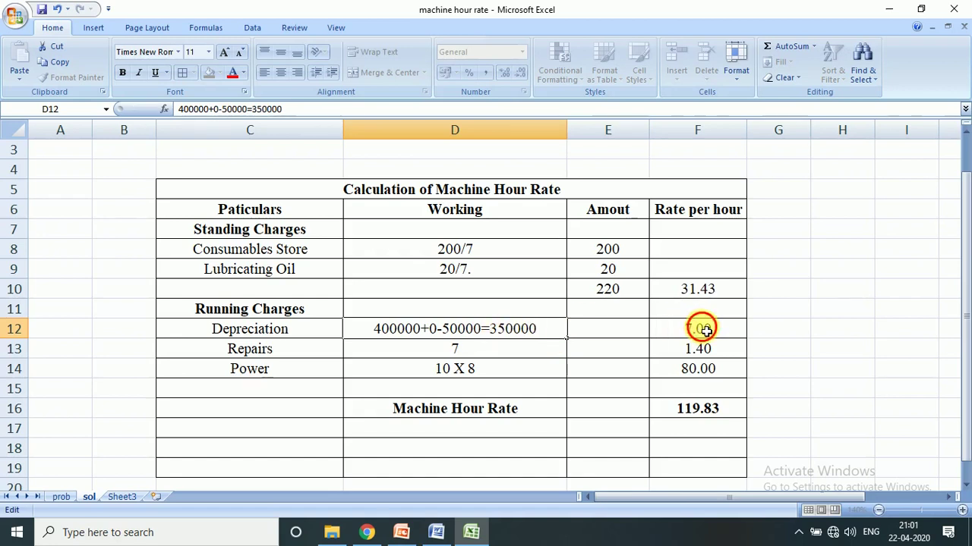
left_click(275, 353)
left_click(477, 353)
double_click(479, 354)
type("@20%")
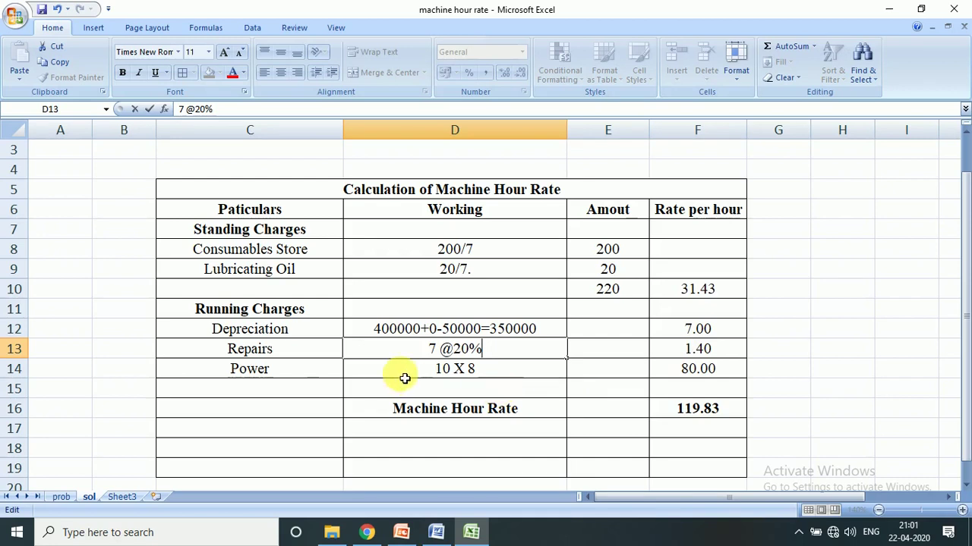
- Review the Power working and rate and the Machine Hour Rate total, and check them against the problem data in the prob sheet
left_click(338, 375)
left_click(409, 376)
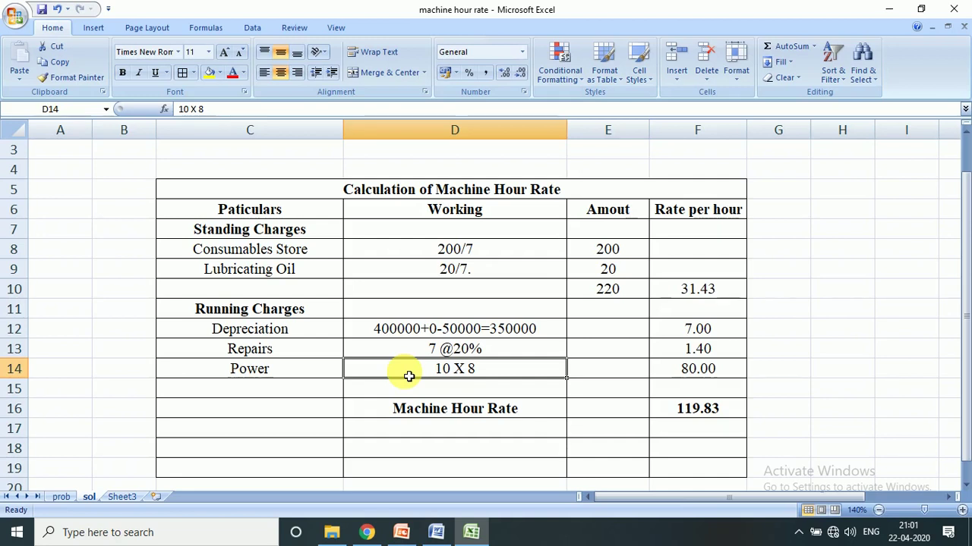
left_click(702, 375)
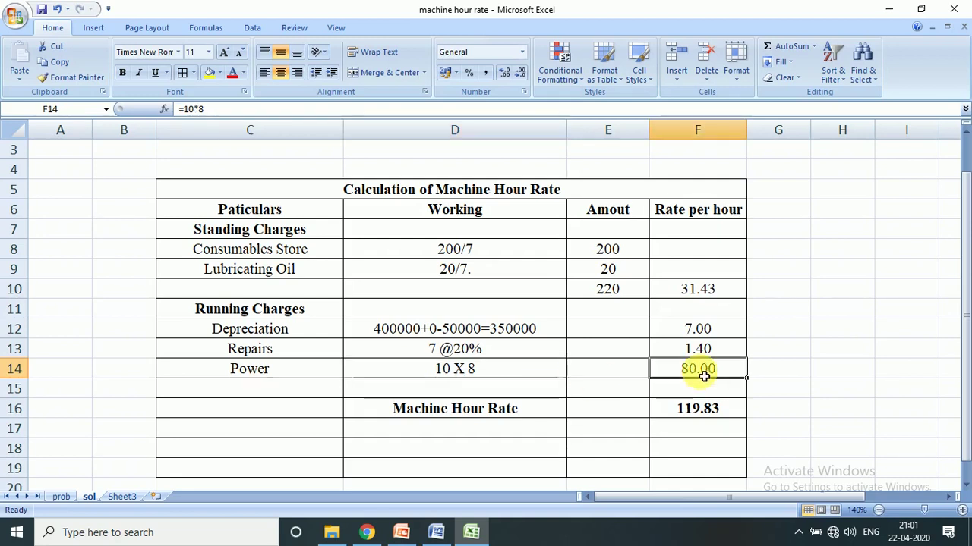
left_click(702, 412)
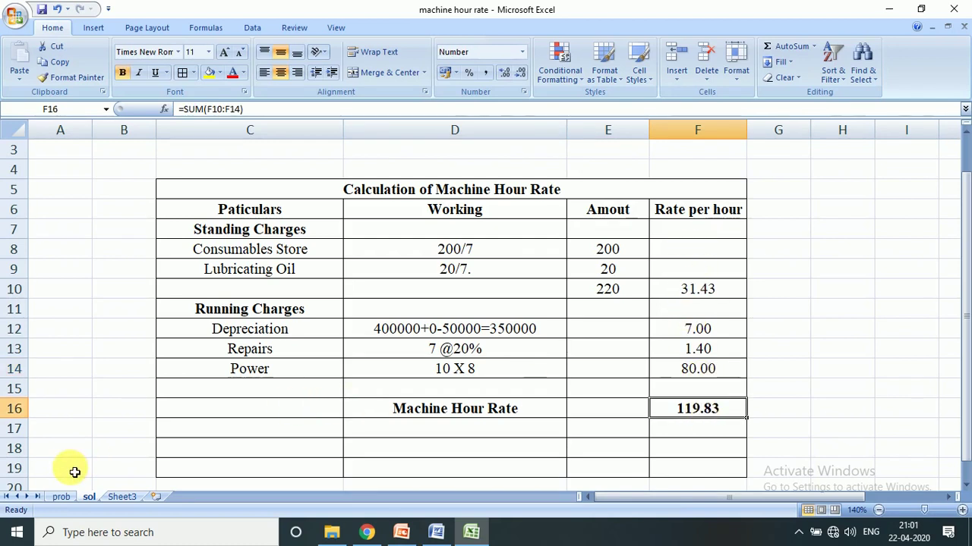
left_click(61, 496)
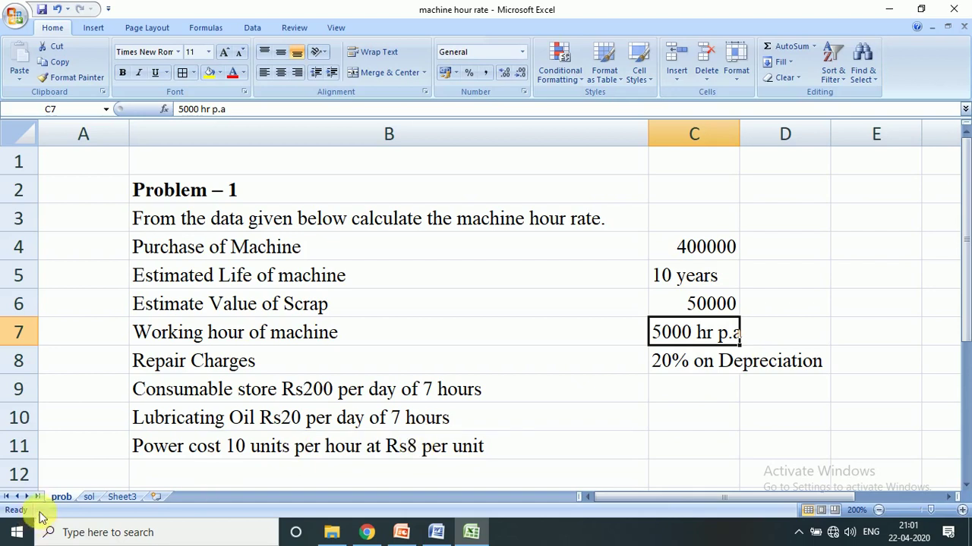
left_click(90, 498)
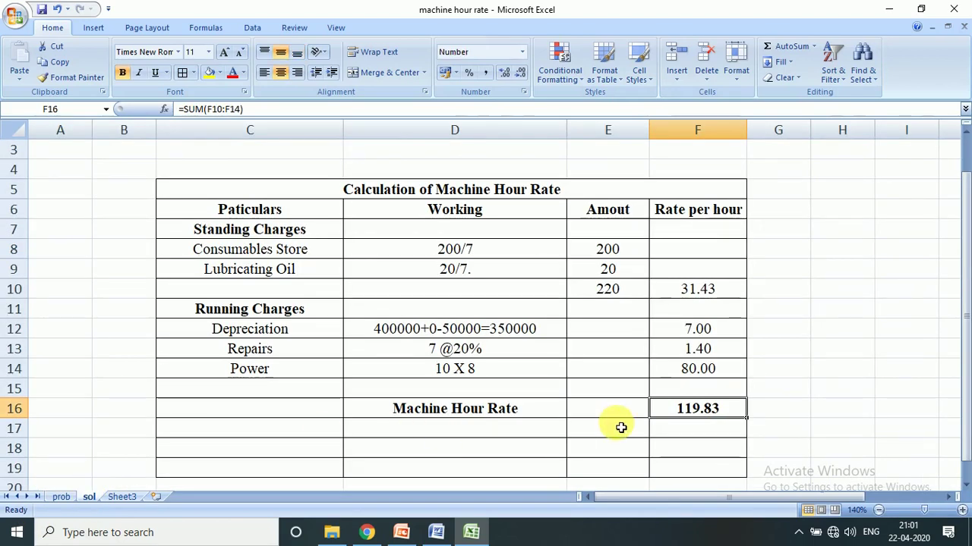